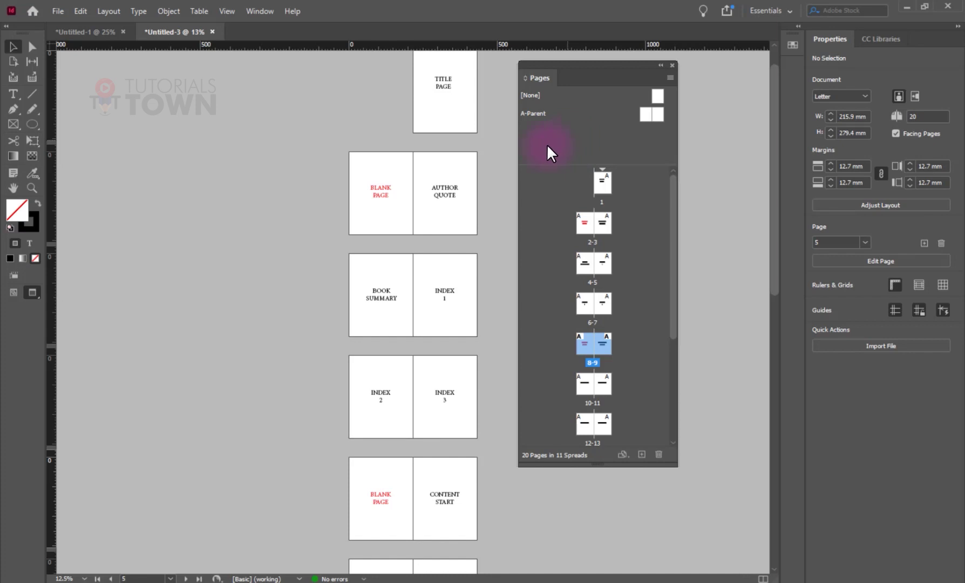
Step: Leave preview so the margins and frames show, and open the A-Parent spread for editing
{"action": "left_click", "coordinate": [457, 188]}
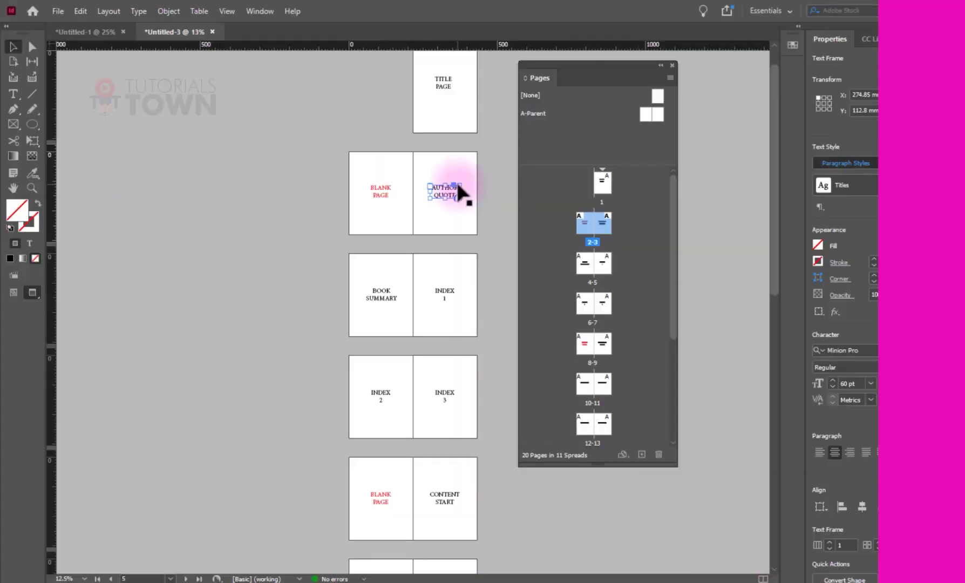
{"action": "key", "text": "w"}
{"action": "left_click_drag", "start_coordinate": [343, 228], "coordinate": [343, 259]}
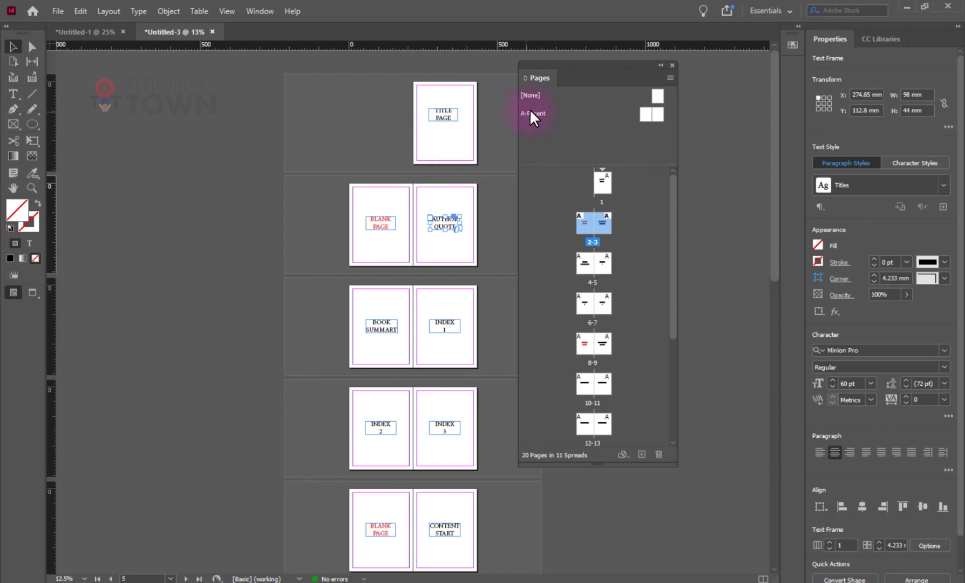
{"action": "double_click", "coordinate": [645, 119]}
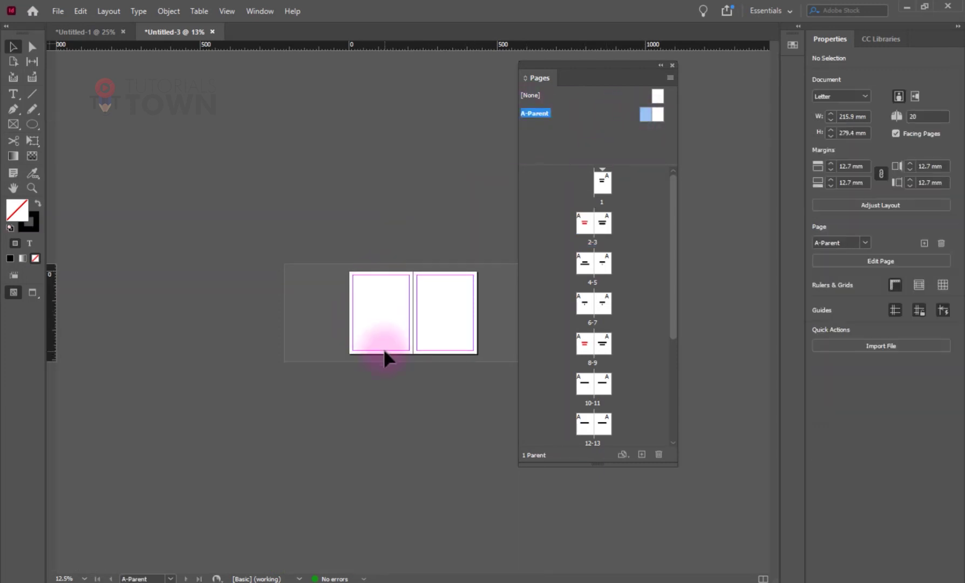
Step: Draw a text frame about 21.7 by 12.7 mm at the lower-left corner of the left parent page, just below the margin
{"action": "key", "text": "ctrl+equal"}
{"action": "key", "text": "ctrl+equal"}
{"action": "key", "text": "ctrl+equal"}
{"action": "key", "text": "ctrl+minus"}
{"action": "key", "text": "ctrl+minus"}
{"action": "key", "text": "ctrl+equal"}
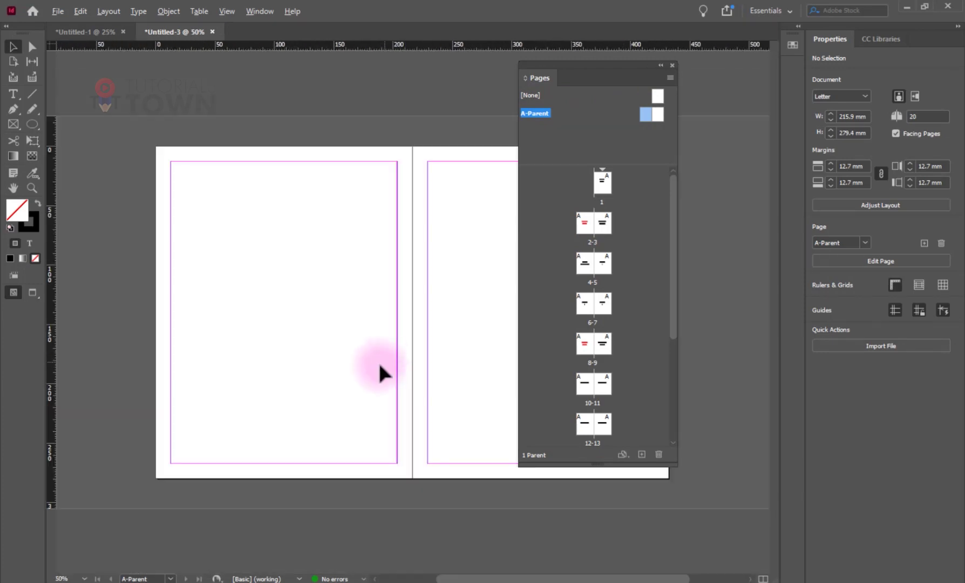
{"action": "scroll", "coordinate": [162, 372], "scroll_direction": "right", "scroll_amount": 2}
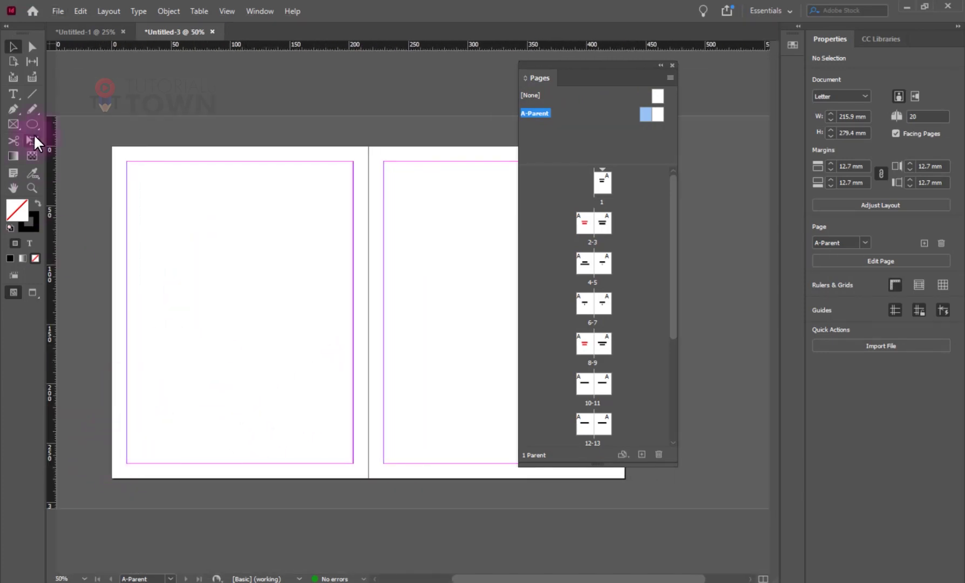
{"action": "left_click", "coordinate": [14, 94]}
{"action": "left_click_drag", "start_coordinate": [128, 467], "coordinate": [152, 473]}
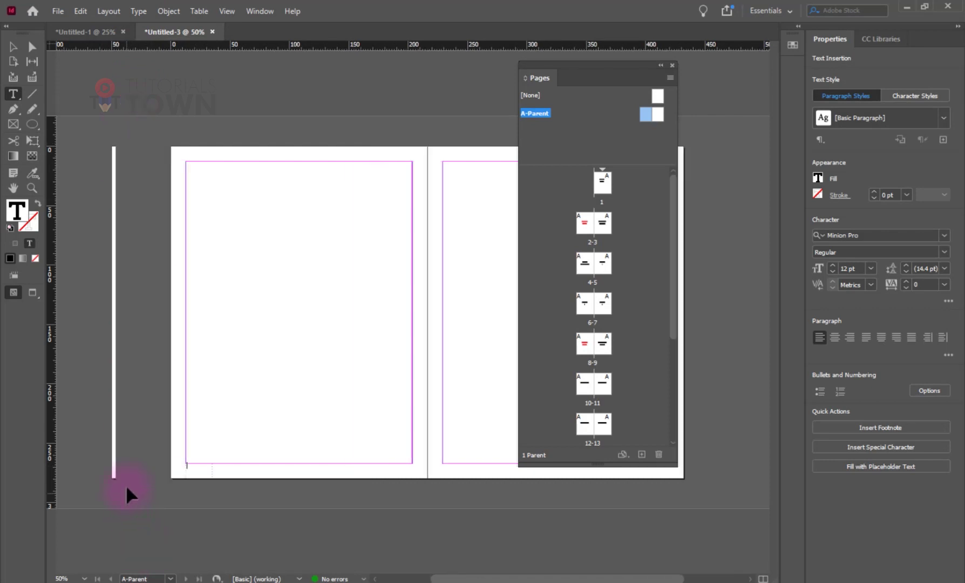
Step: Insert the Current Page Number marker in the new text frame
{"action": "scroll", "coordinate": [250, 470], "scroll_direction": "up", "scroll_amount": 2}
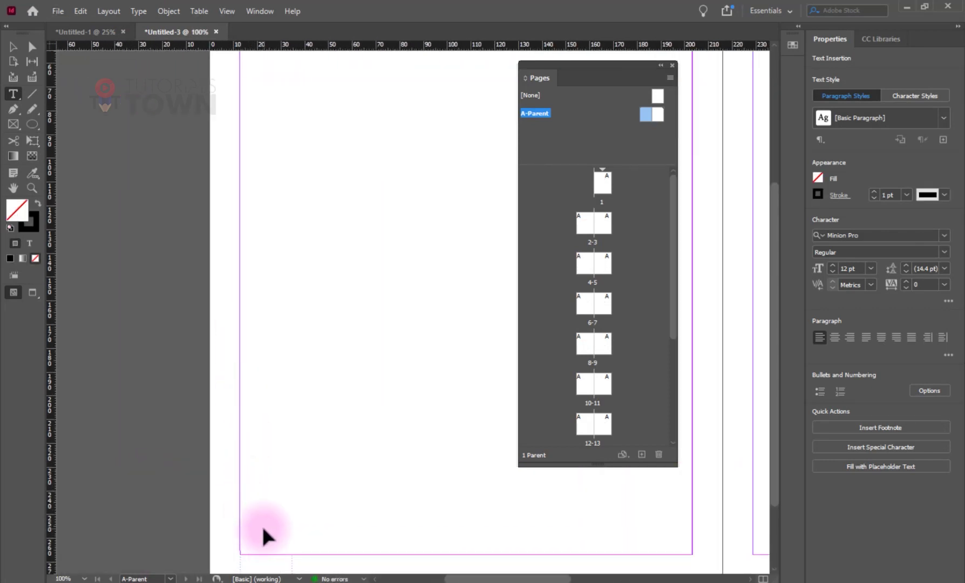
{"action": "left_click", "coordinate": [258, 556]}
{"action": "left_click", "coordinate": [146, 11]}
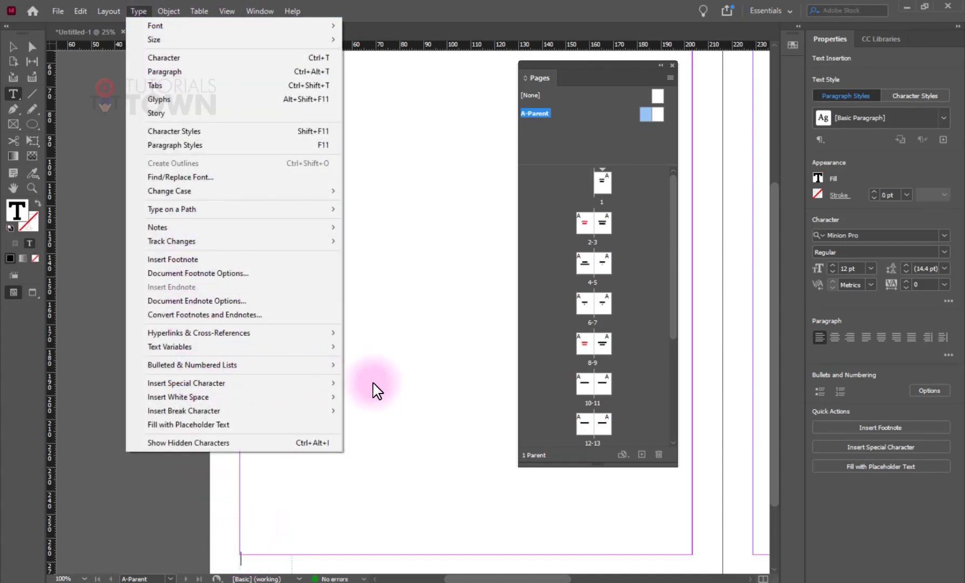
{"action": "mouse_move", "coordinate": [319, 384]}
{"action": "mouse_move", "coordinate": [402, 396]}
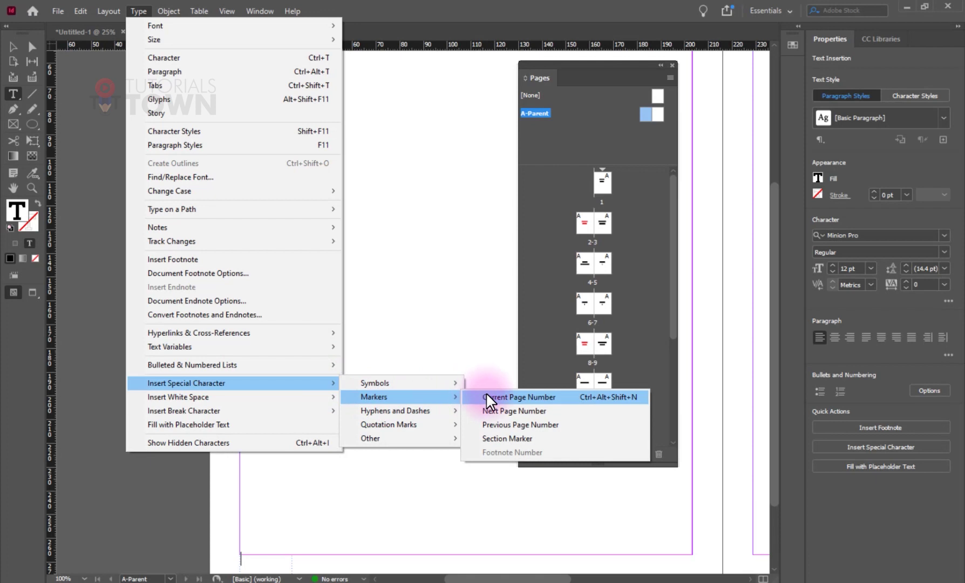
{"action": "left_click", "coordinate": [485, 394]}
Step: Shrink the page number frame from its upper edge to about 9.2 mm high, leaving a gap below the margin
{"action": "double_click", "coordinate": [242, 558]}
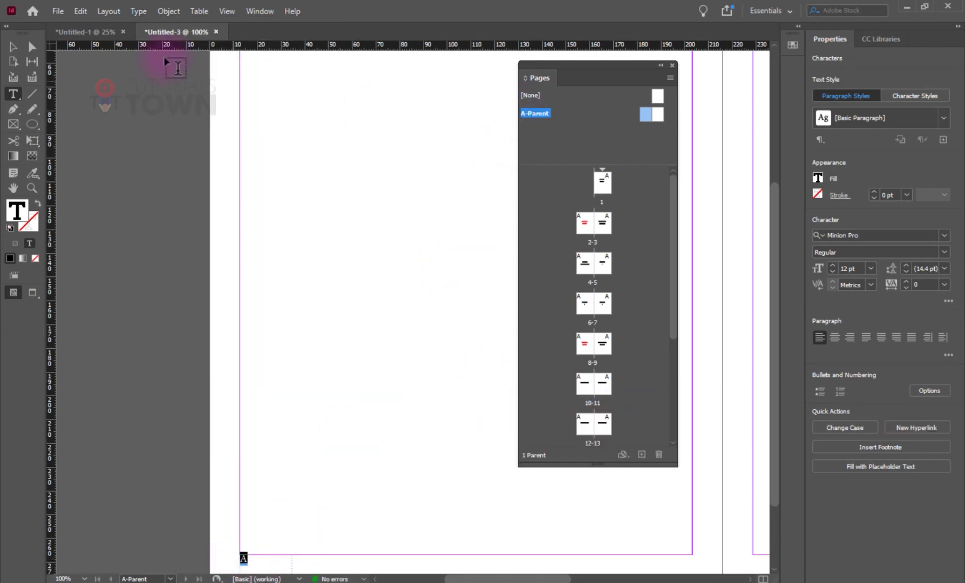
{"action": "left_click", "coordinate": [13, 52]}
{"action": "key", "text": "ctrl+minus"}
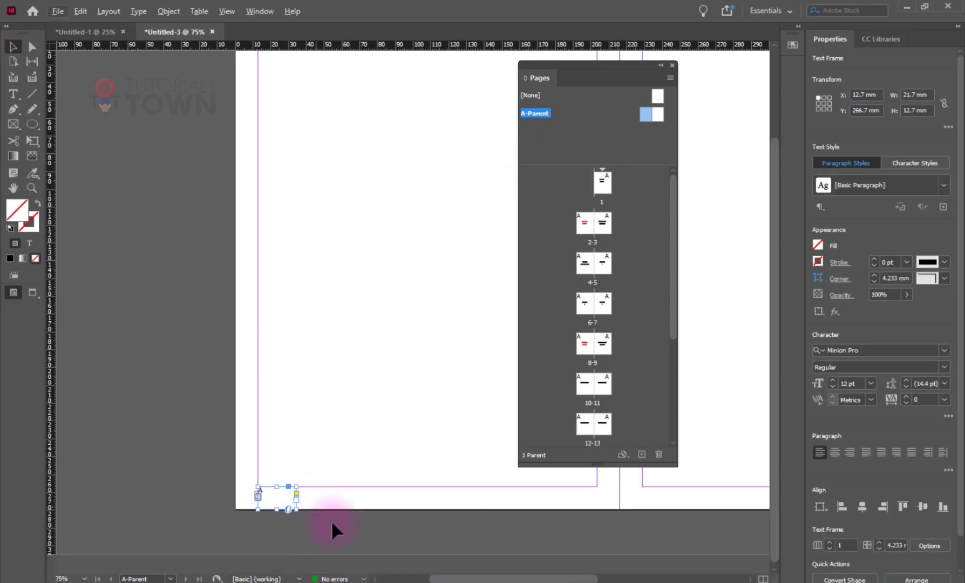
{"action": "scroll", "coordinate": [252, 389], "scroll_direction": "left", "scroll_amount": 3}
{"action": "left_click_drag", "start_coordinate": [156, 483], "coordinate": [153, 487]}
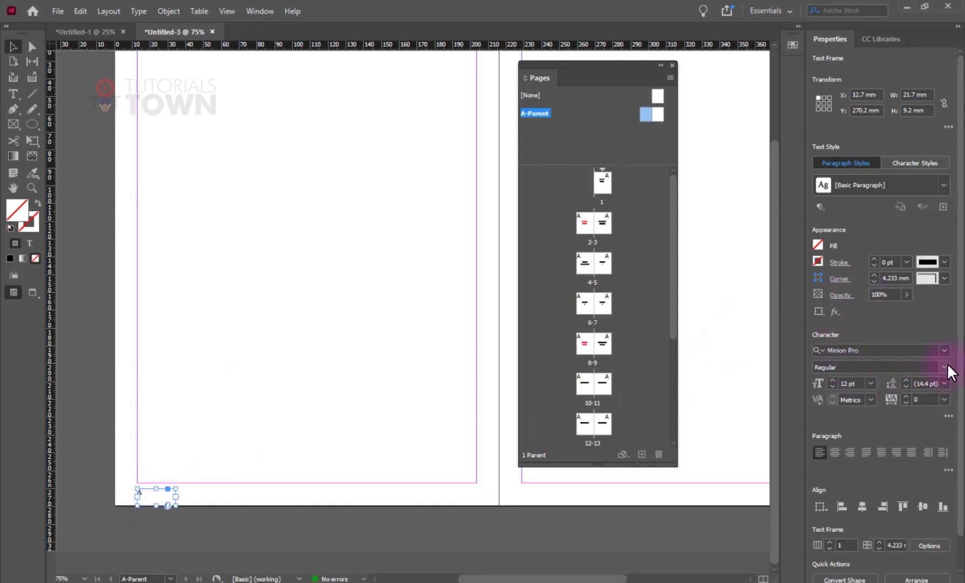
Step: Try the ClassiqueSaigon font on the page number
{"action": "left_click", "coordinate": [860, 350]}
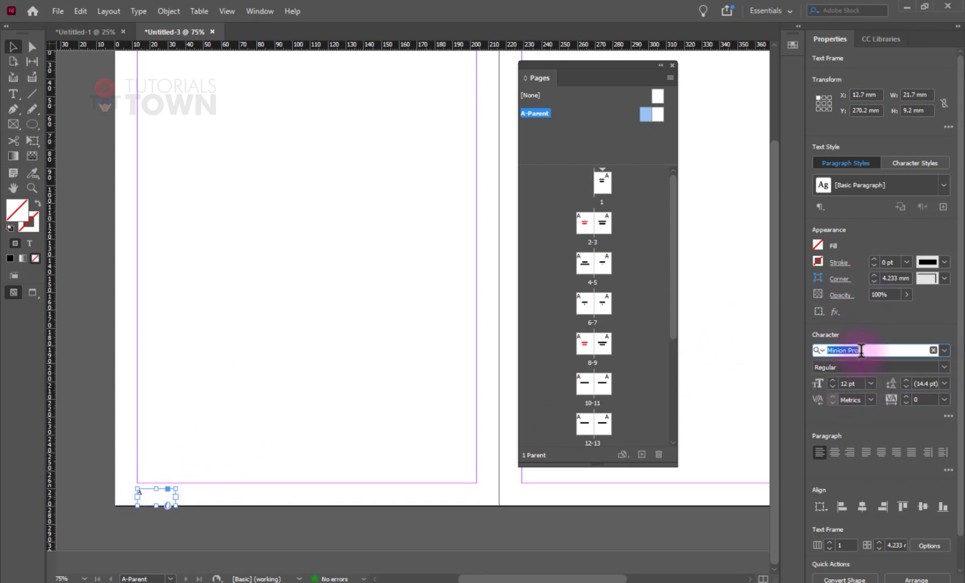
{"action": "type", "text": "clash"}
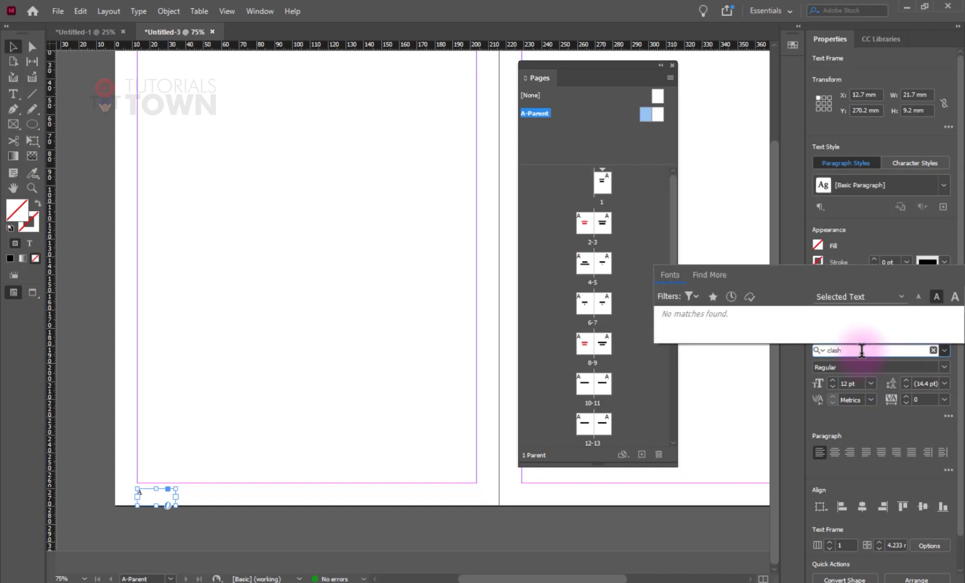
{"action": "key", "text": "BackSpace"}
{"action": "key", "text": "BackSpace"}
{"action": "key", "text": "BackSpace"}
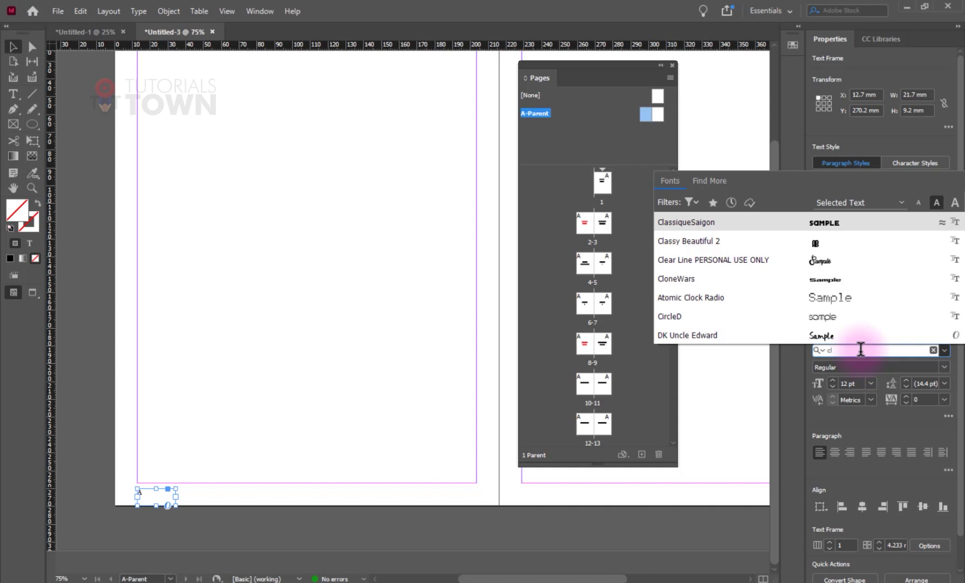
{"action": "left_click", "coordinate": [828, 223]}
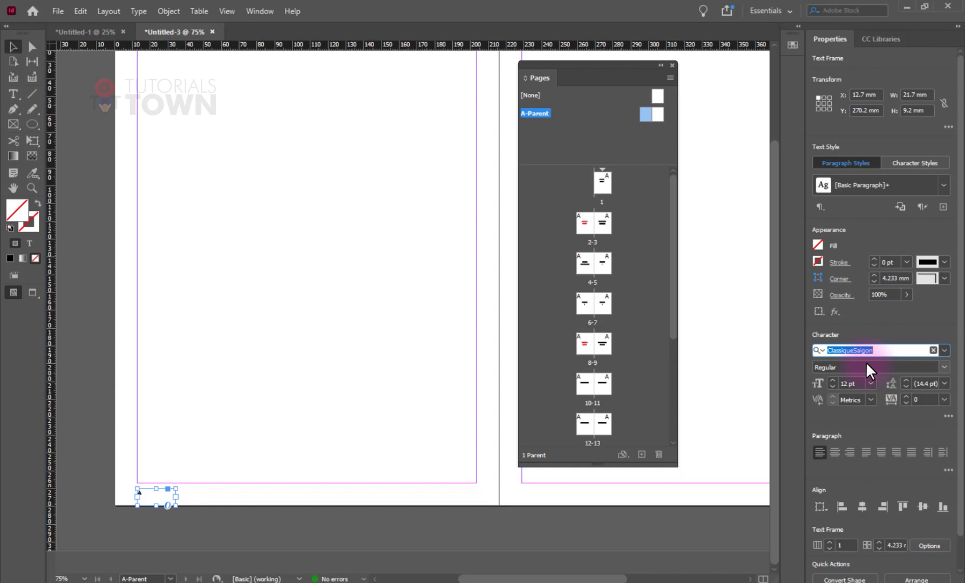
Step: Set the page number's font to Roboto Bold and its size to 19 pt
{"action": "type", "text": "Roboto"}
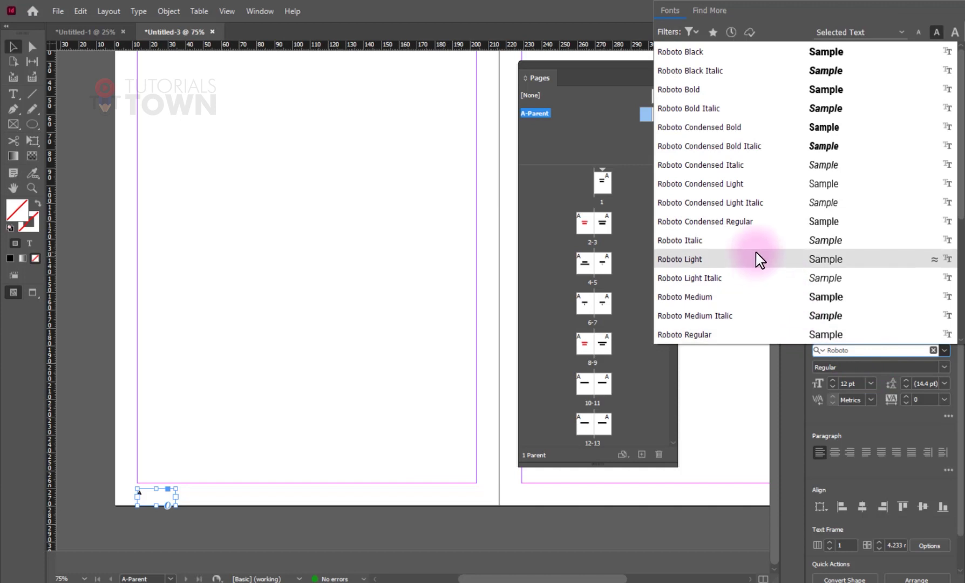
{"action": "scroll", "coordinate": [729, 325], "scroll_direction": "down", "scroll_amount": 1}
{"action": "key", "text": "Return"}
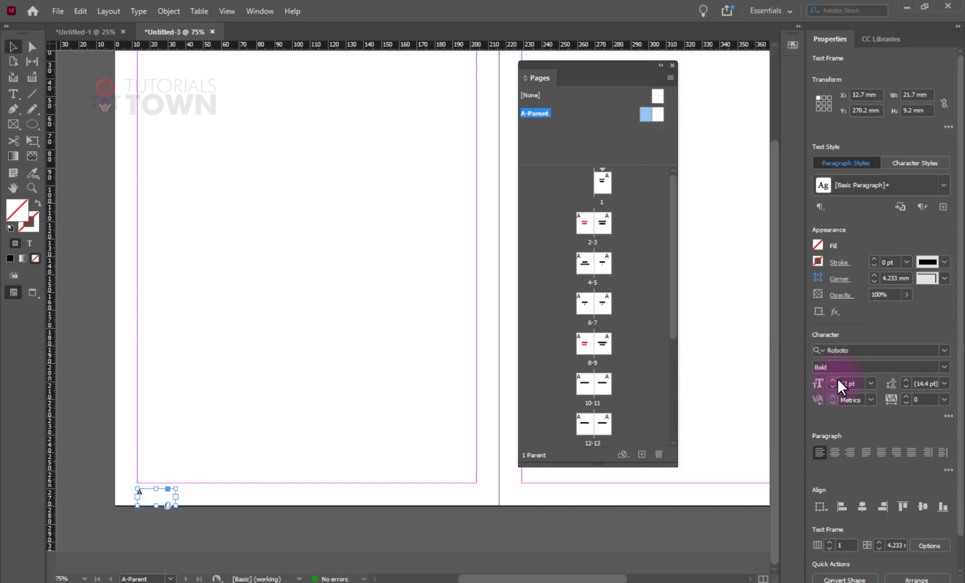
{"action": "left_click", "coordinate": [831, 379]}
{"action": "left_click", "coordinate": [832, 380]}
{"action": "left_click", "coordinate": [832, 380]}
{"action": "left_click", "coordinate": [832, 380]}
{"action": "left_click", "coordinate": [831, 380]}
{"action": "left_click", "coordinate": [831, 379]}
{"action": "left_click", "coordinate": [832, 379]}
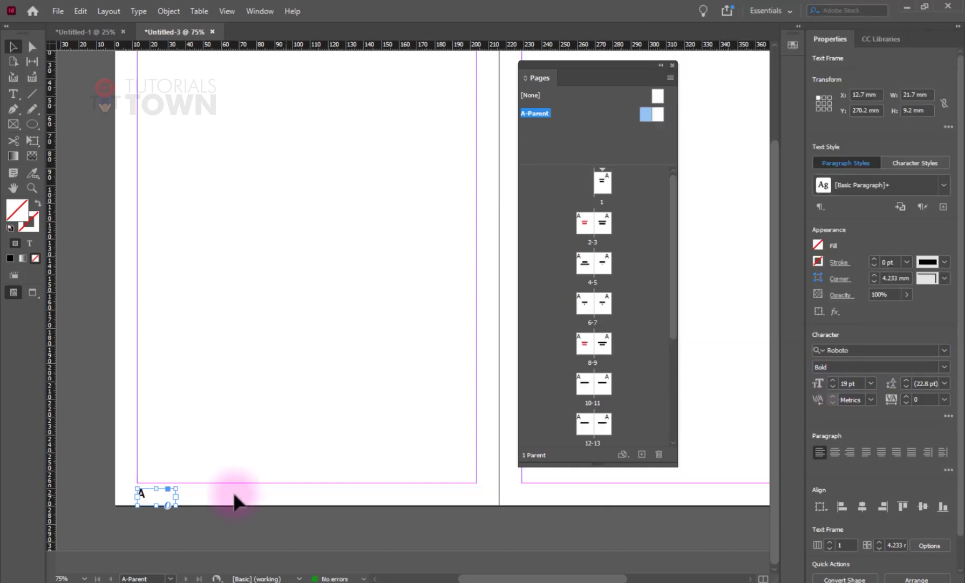
Step: Duplicate the page number frame to the lower-right corner of the right parent page, flush with the margin, and right-align its text
{"action": "left_click", "coordinate": [139, 501]}
{"action": "left_click", "coordinate": [146, 502]}
{"action": "left_click_drag", "start_coordinate": [146, 502], "coordinate": [672, 501]}
{"action": "scroll", "coordinate": [409, 486], "scroll_direction": "right", "scroll_amount": 5}
{"action": "left_click_drag", "start_coordinate": [399, 509], "coordinate": [552, 493]}
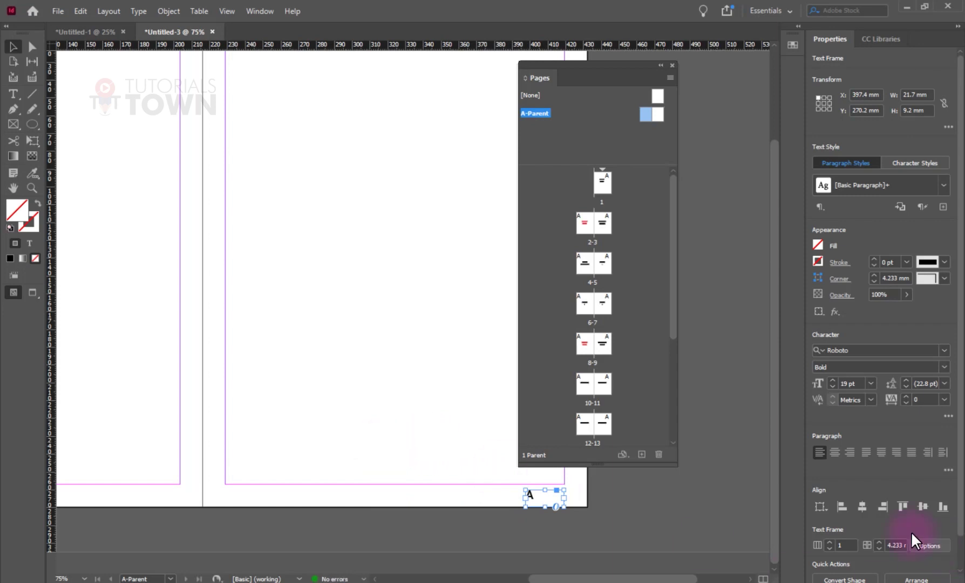
{"action": "left_click", "coordinate": [850, 453]}
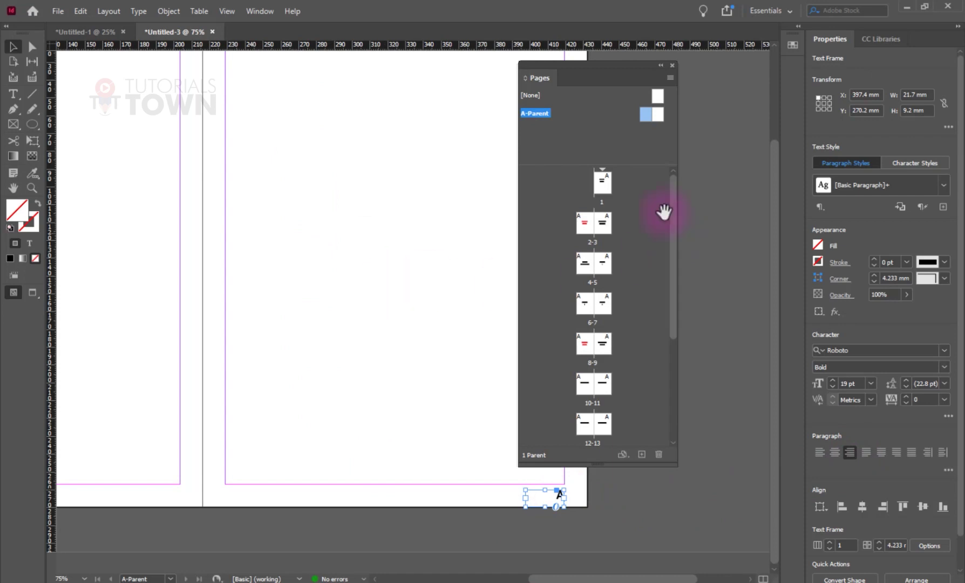
Step: Open page 1 and check the page numbers on the first two spreads in full-screen presentation mode
{"action": "double_click", "coordinate": [595, 185]}
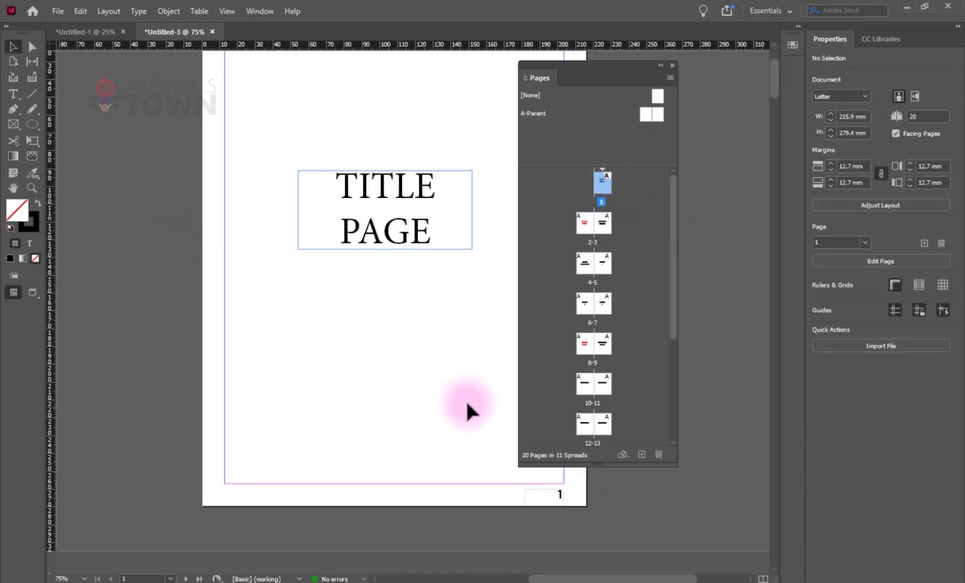
{"action": "key", "text": "shift+w"}
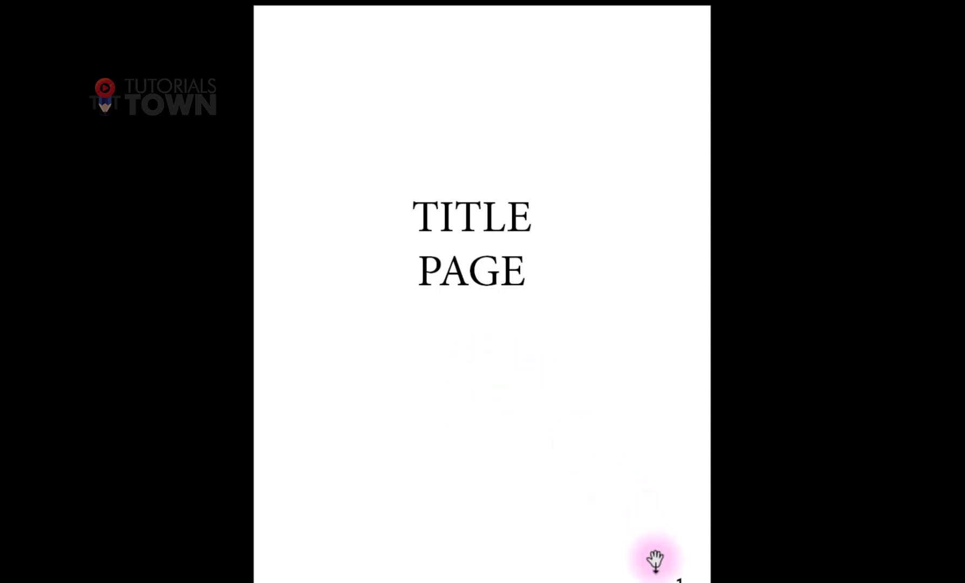
{"action": "left_click", "coordinate": [632, 572]}
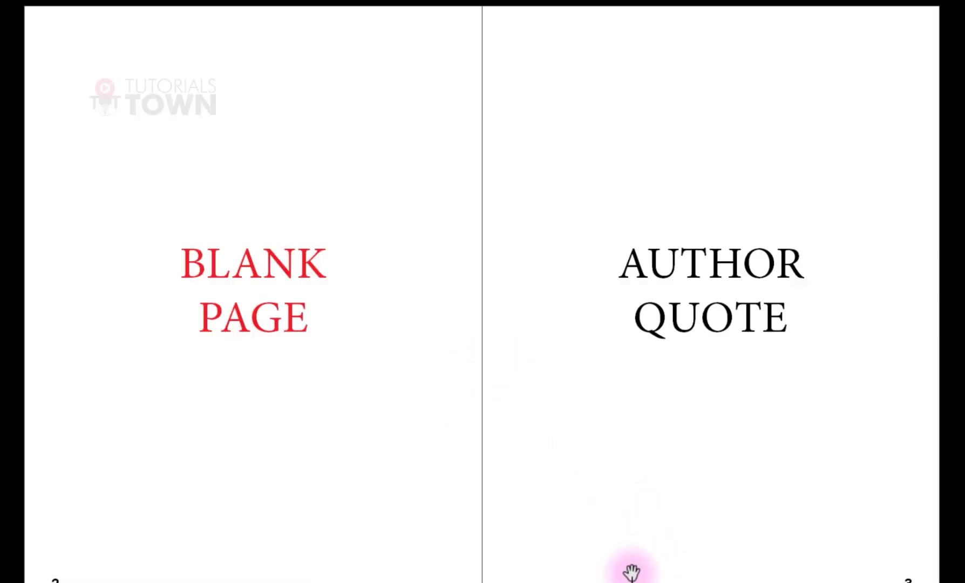
{"action": "key", "text": "Escape"}
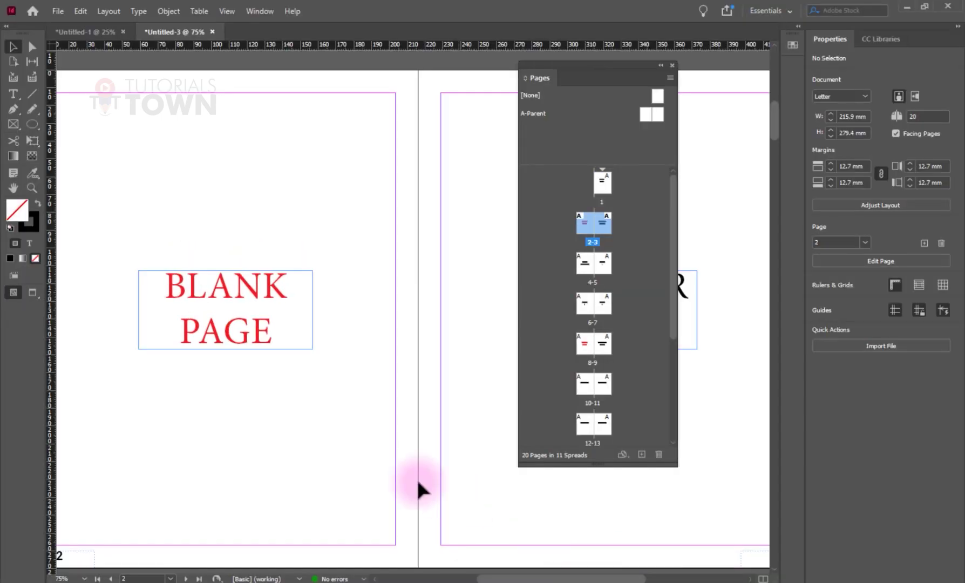
Step: Switch to preview mode and examine the page numbers in the outer lower corners of pages 2 to 5
{"action": "key", "text": "w"}
{"action": "scroll", "coordinate": [314, 509], "scroll_direction": "down", "scroll_amount": 3}
{"action": "scroll", "coordinate": [254, 408], "scroll_direction": "left", "scroll_amount": 2}
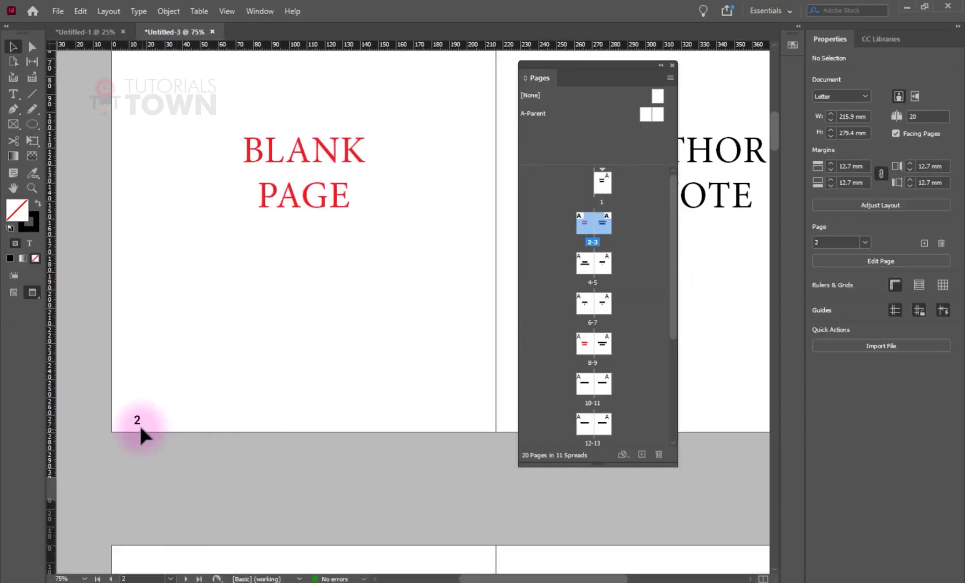
{"action": "scroll", "coordinate": [410, 372], "scroll_direction": "right", "scroll_amount": 5}
{"action": "scroll", "coordinate": [410, 372], "scroll_direction": "down", "scroll_amount": 1}
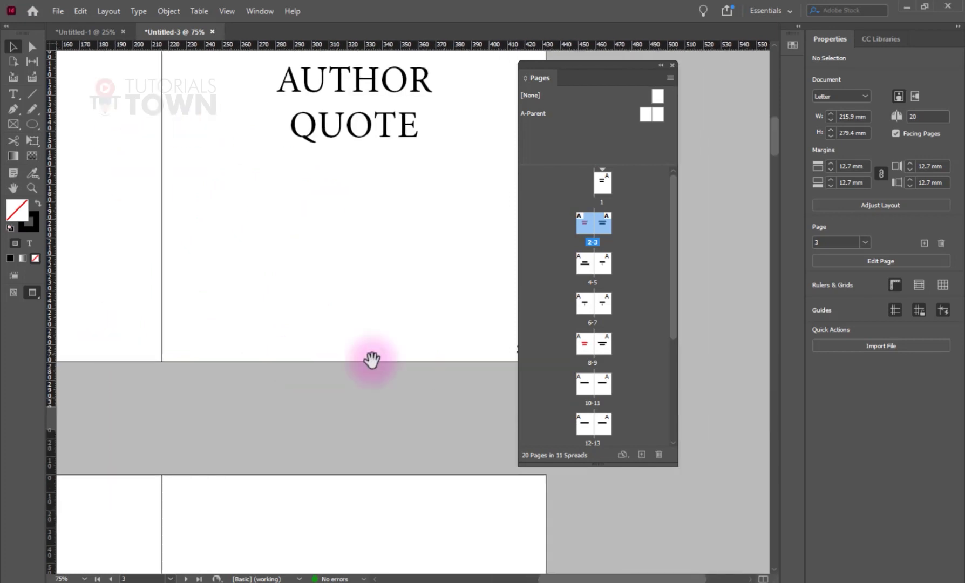
{"action": "scroll", "coordinate": [305, 358], "scroll_direction": "right", "scroll_amount": 3}
{"action": "scroll", "coordinate": [432, 319], "scroll_direction": "down", "scroll_amount": 4}
{"action": "scroll", "coordinate": [432, 318], "scroll_direction": "left", "scroll_amount": 4}
{"action": "scroll", "coordinate": [252, 349], "scroll_direction": "left", "scroll_amount": 5}
{"action": "scroll", "coordinate": [270, 159], "scroll_direction": "down", "scroll_amount": 9}
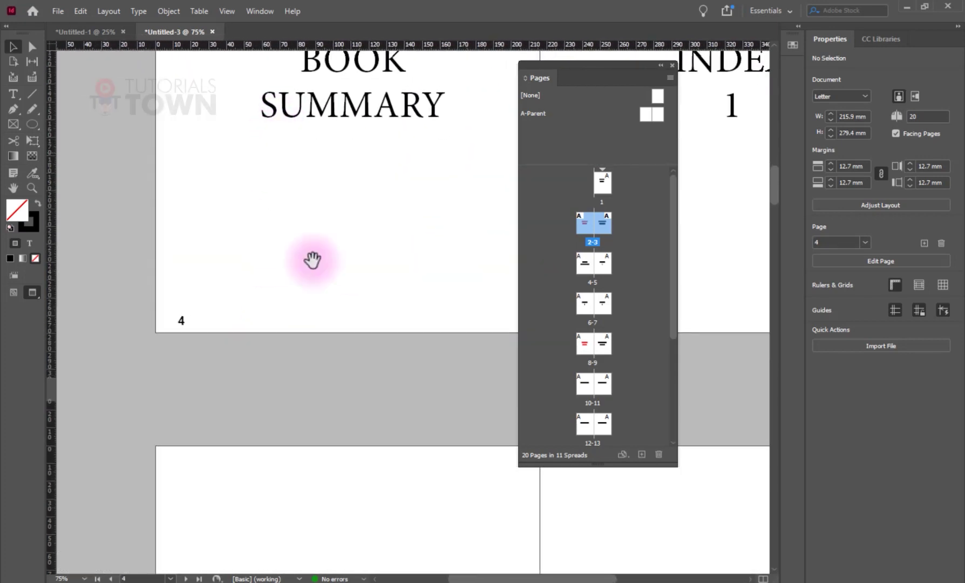
{"action": "scroll", "coordinate": [303, 357], "scroll_direction": "right", "scroll_amount": 9}
{"action": "left_click_drag", "start_coordinate": [384, 310], "coordinate": [344, 351]}
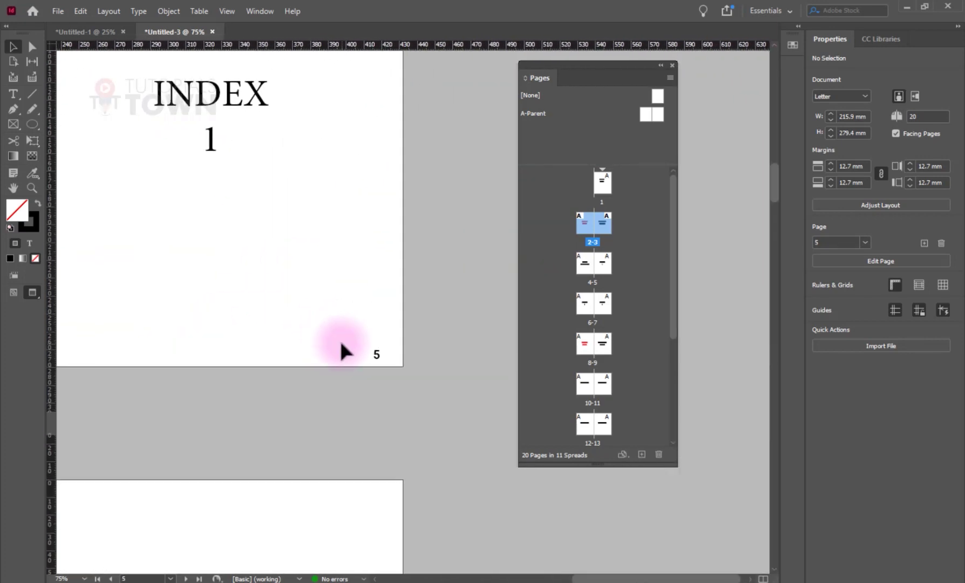
Step: Move the floating Pages panel clear of the title page and the spreads below it
{"action": "key", "text": "ctrl+minus"}
{"action": "key", "text": "ctrl+minus"}
{"action": "left_click_drag", "start_coordinate": [426, 273], "coordinate": [289, 435]}
{"action": "left_click_drag", "start_coordinate": [345, 208], "coordinate": [270, 429]}
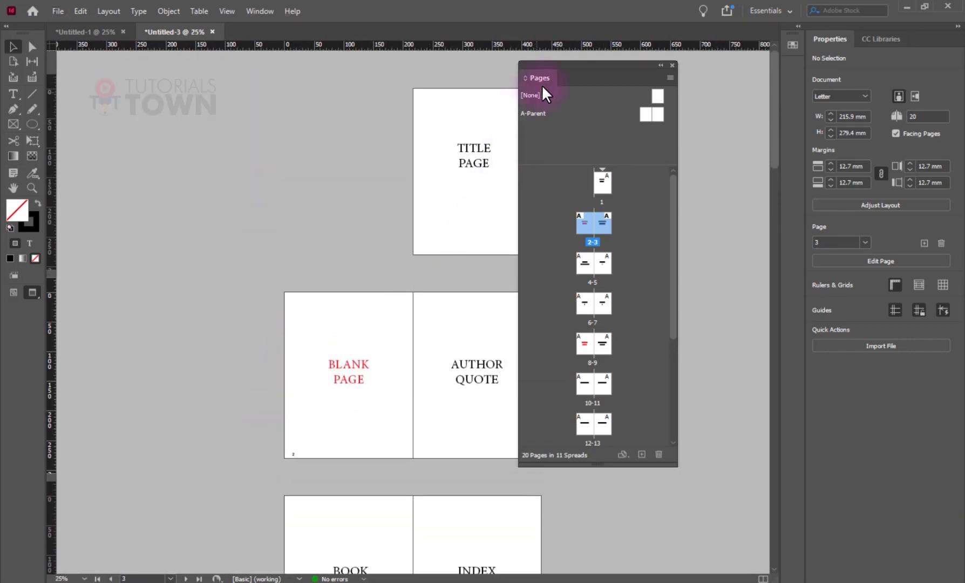
{"action": "left_click_drag", "start_coordinate": [549, 66], "coordinate": [628, 78]}
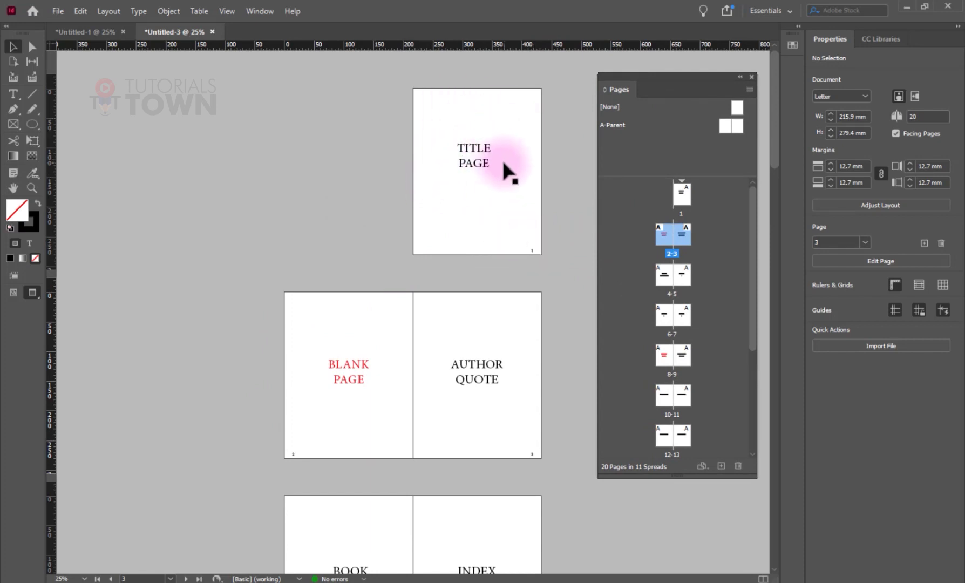
Step: Examine the page numbering from the title page through the index pages to the Content Start page
{"action": "left_click", "coordinate": [685, 192]}
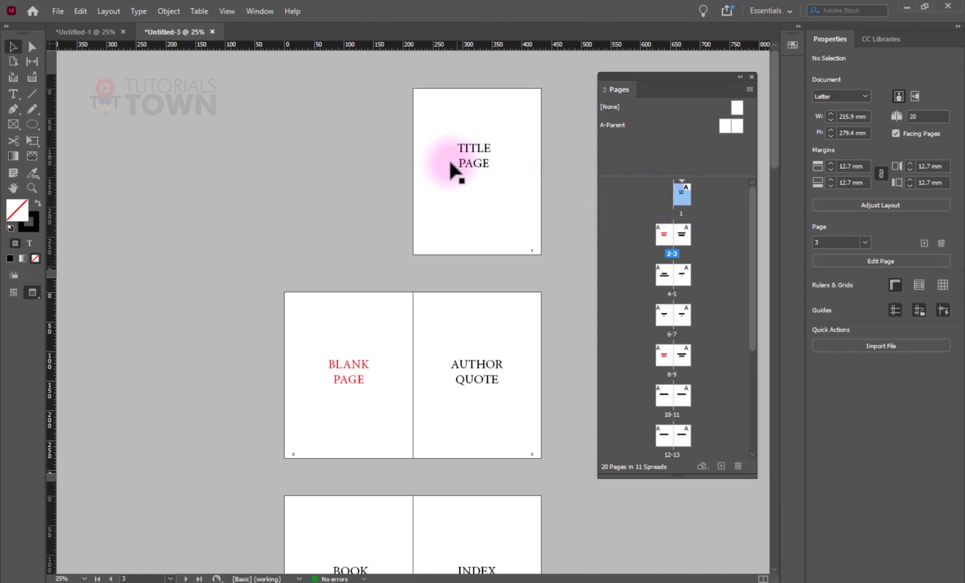
{"action": "scroll", "coordinate": [454, 228], "scroll_direction": "down", "scroll_amount": 8}
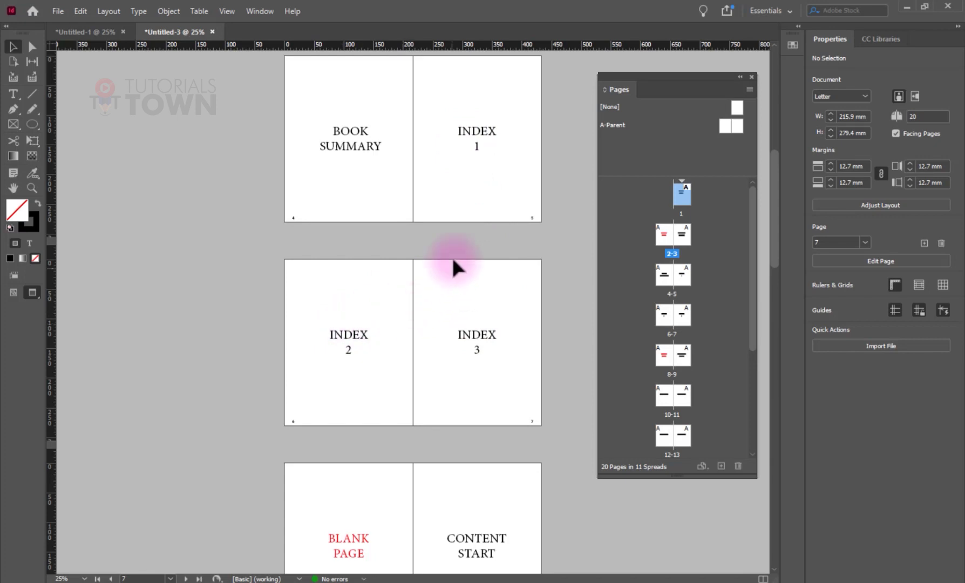
{"action": "left_click", "coordinate": [640, 146]}
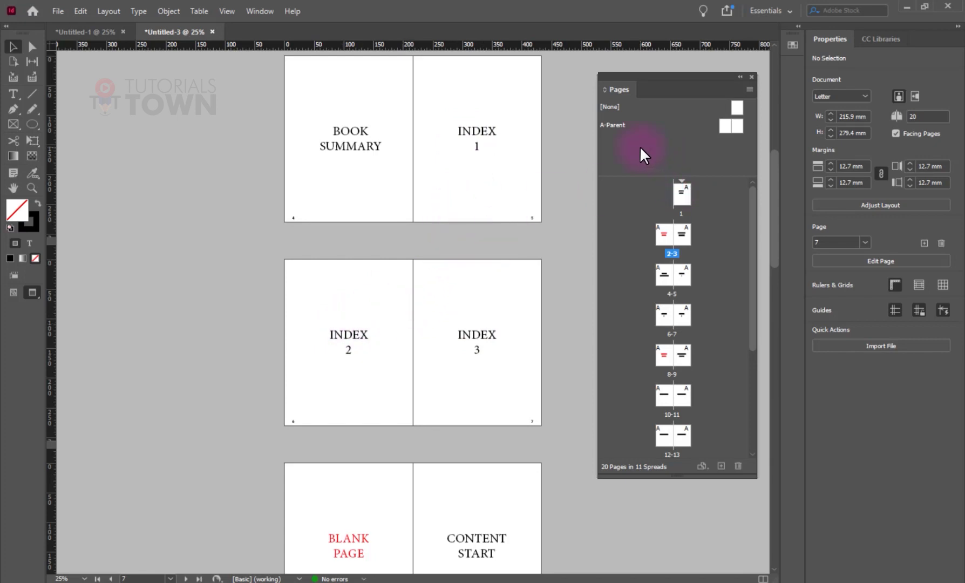
{"action": "scroll", "coordinate": [438, 409], "scroll_direction": "down", "scroll_amount": 5}
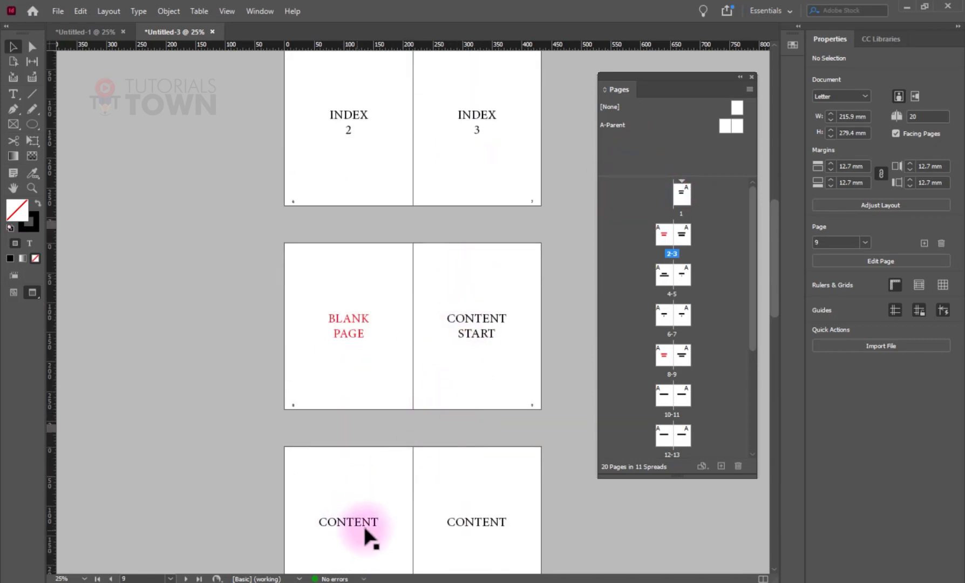
Step: Apply the [None] parent to the title page and to blank page 2 to remove their page numbers
{"action": "scroll", "coordinate": [361, 524], "scroll_direction": "down", "scroll_amount": 2}
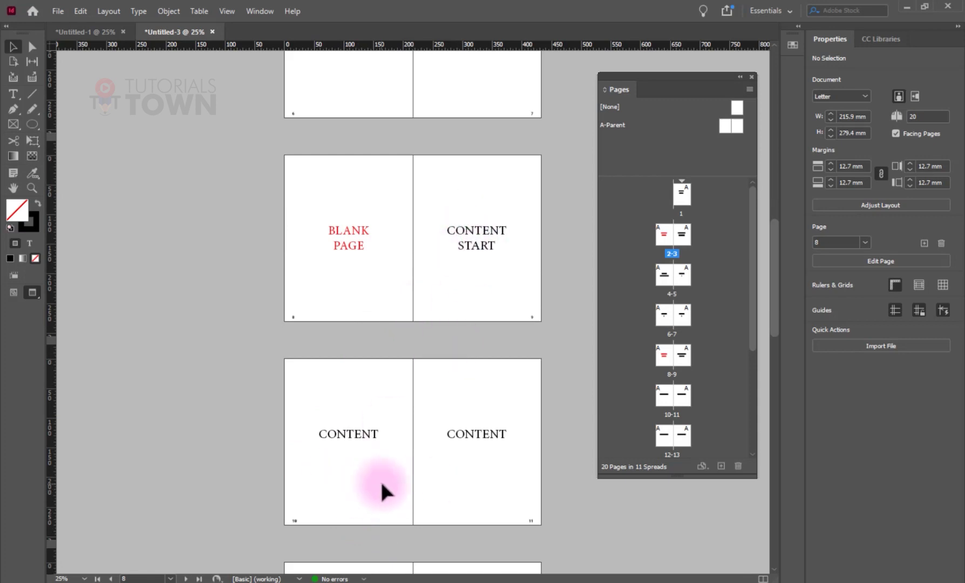
{"action": "scroll", "coordinate": [489, 432], "scroll_direction": "up", "scroll_amount": 5}
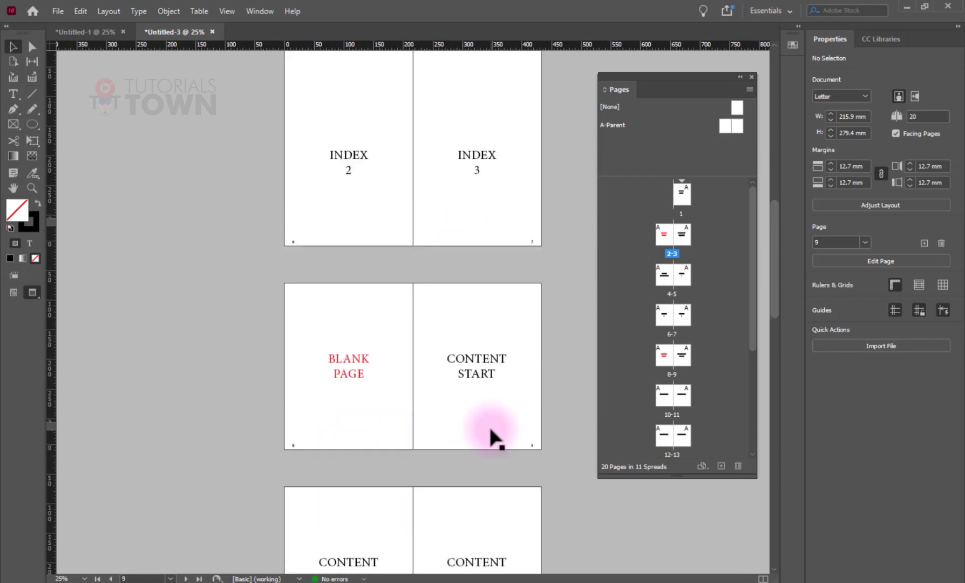
{"action": "scroll", "coordinate": [465, 446], "scroll_direction": "up", "scroll_amount": 4}
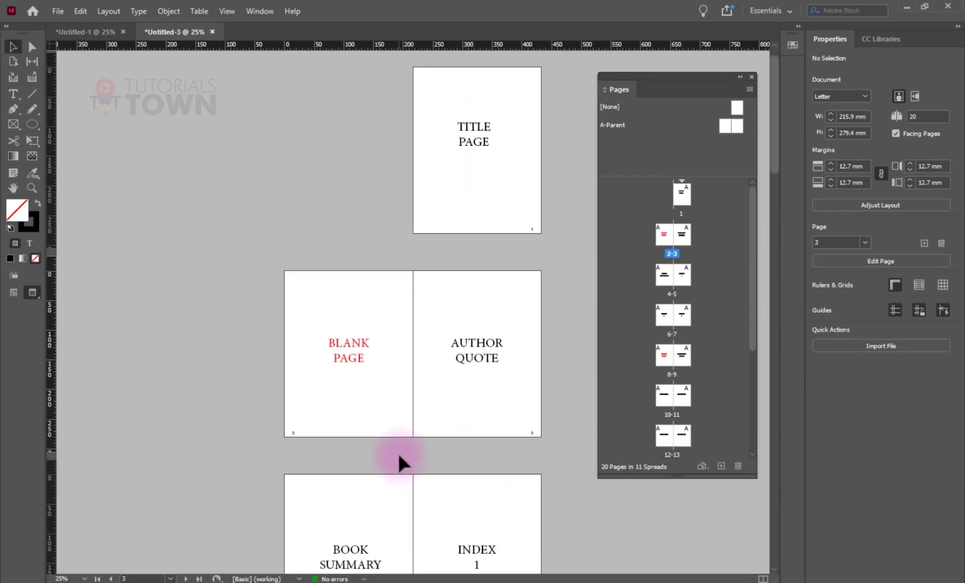
{"action": "left_click_drag", "start_coordinate": [735, 106], "coordinate": [687, 208]}
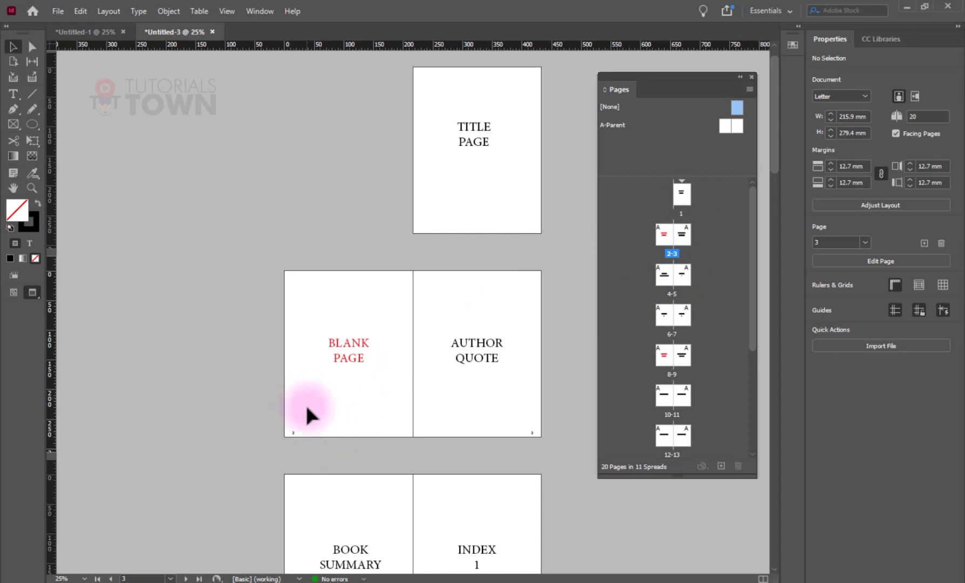
{"action": "left_click_drag", "start_coordinate": [731, 125], "coordinate": [662, 235]}
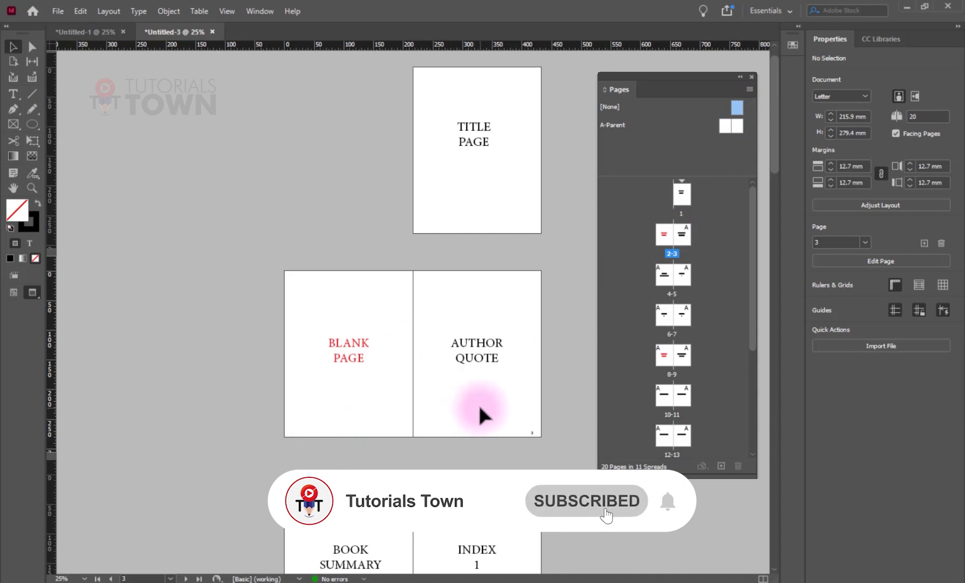
Step: Apply the [None] parent to the Author Quote page and the Book Summary page
{"action": "scroll", "coordinate": [478, 402], "scroll_direction": "down", "scroll_amount": 1}
{"action": "scroll", "coordinate": [344, 529], "scroll_direction": "down", "scroll_amount": 1}
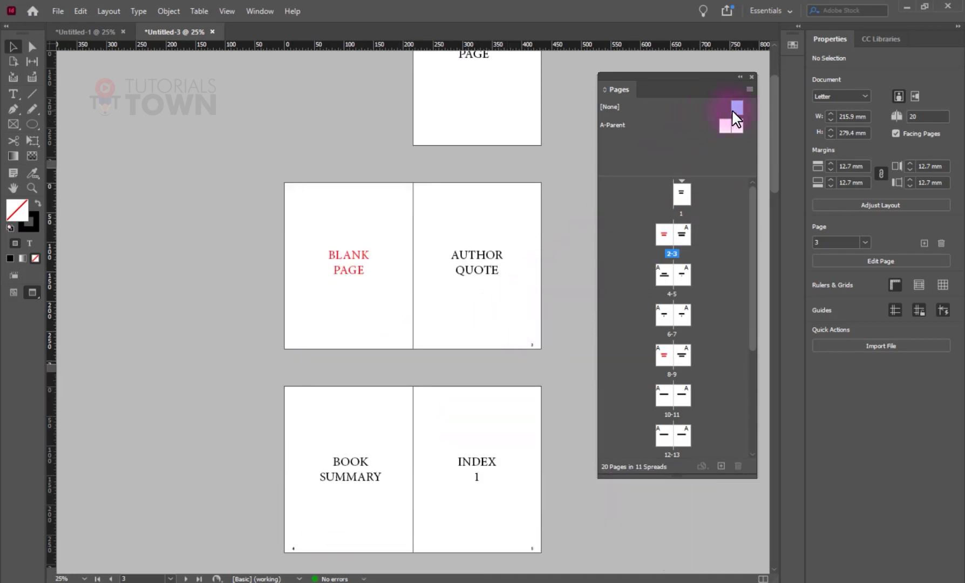
{"action": "left_click_drag", "start_coordinate": [736, 107], "coordinate": [684, 236]}
{"action": "left_click_drag", "start_coordinate": [720, 136], "coordinate": [674, 296]}
{"action": "scroll", "coordinate": [454, 380], "scroll_direction": "down", "scroll_amount": 3}
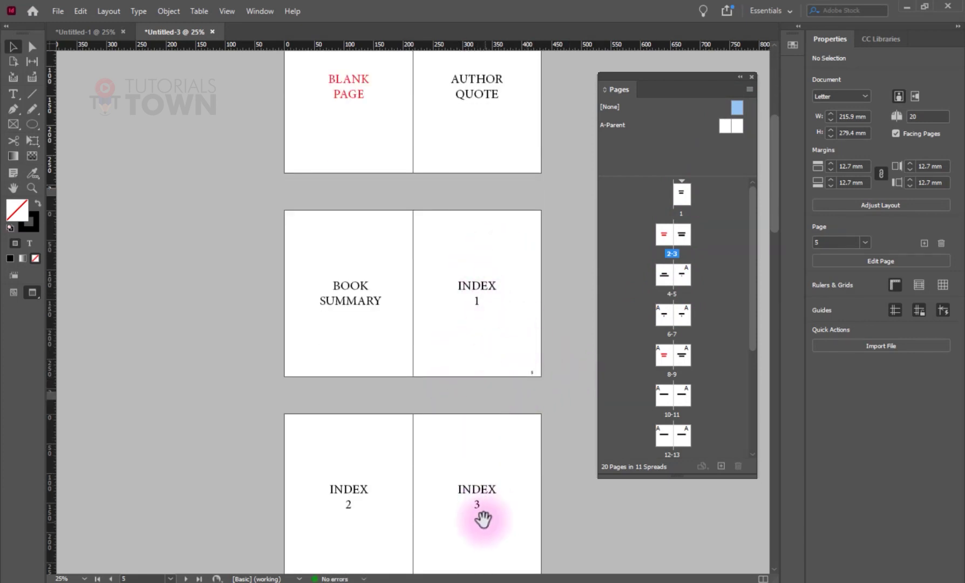
Step: Open the Numbering & Section Options for the Index 1 page
{"action": "left_click_drag", "start_coordinate": [484, 519], "coordinate": [471, 295]}
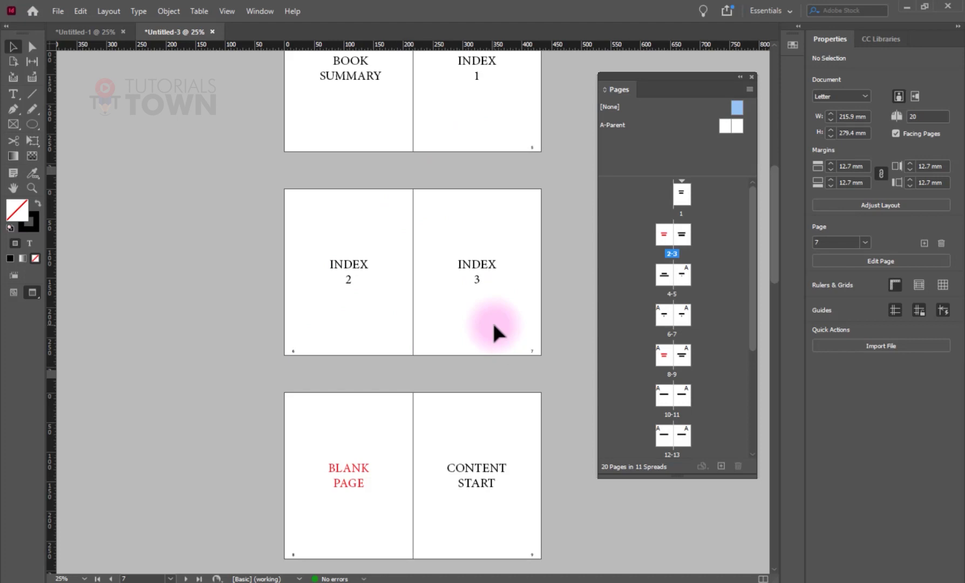
{"action": "left_click", "coordinate": [529, 302]}
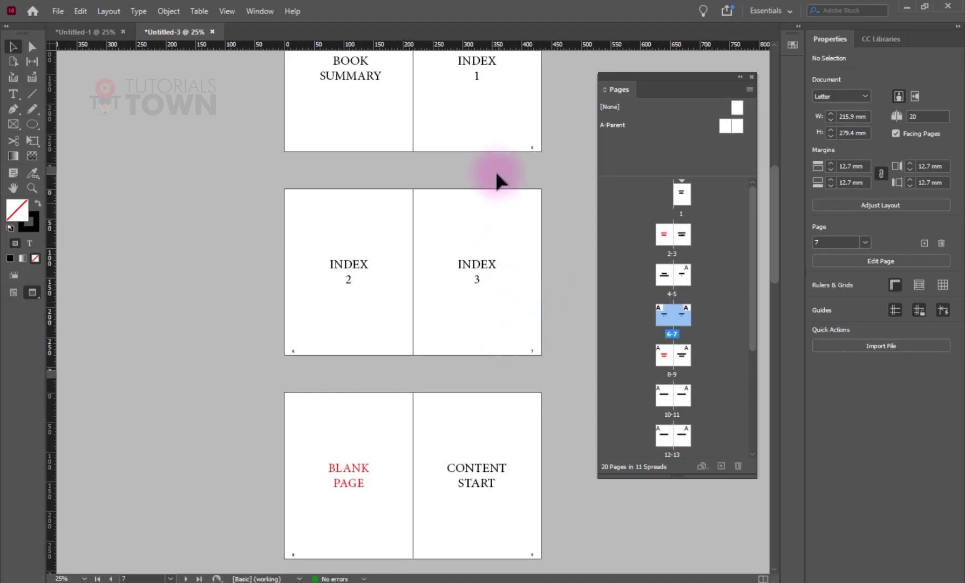
{"action": "scroll", "coordinate": [497, 187], "scroll_direction": "up", "scroll_amount": 3}
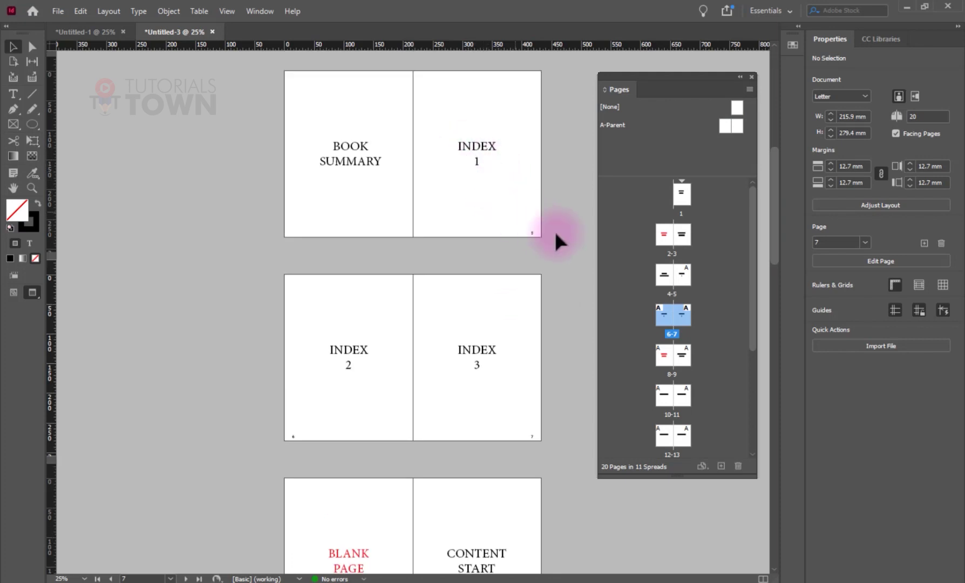
{"action": "scroll", "coordinate": [502, 240], "scroll_direction": "up", "scroll_amount": 2}
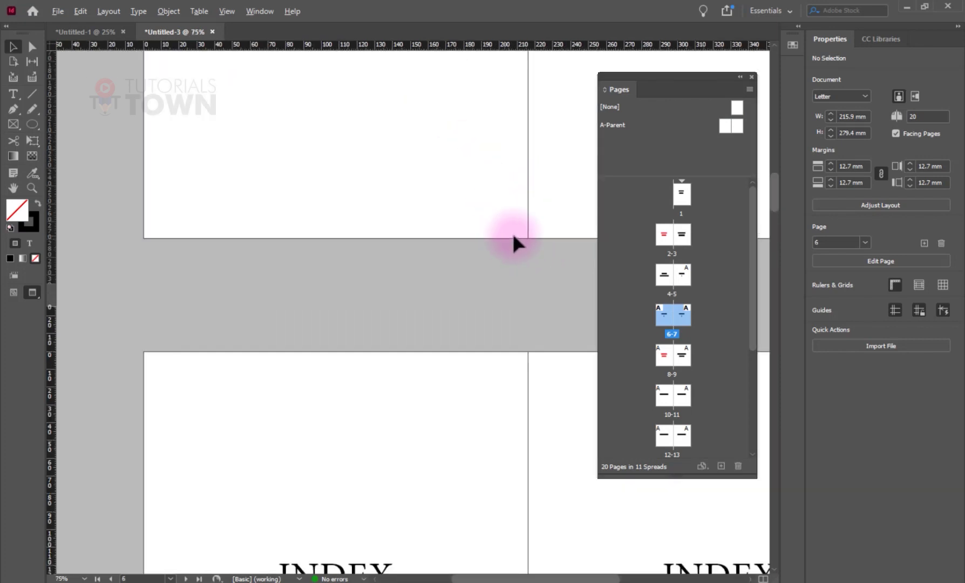
{"action": "left_click_drag", "start_coordinate": [393, 191], "coordinate": [380, 368]}
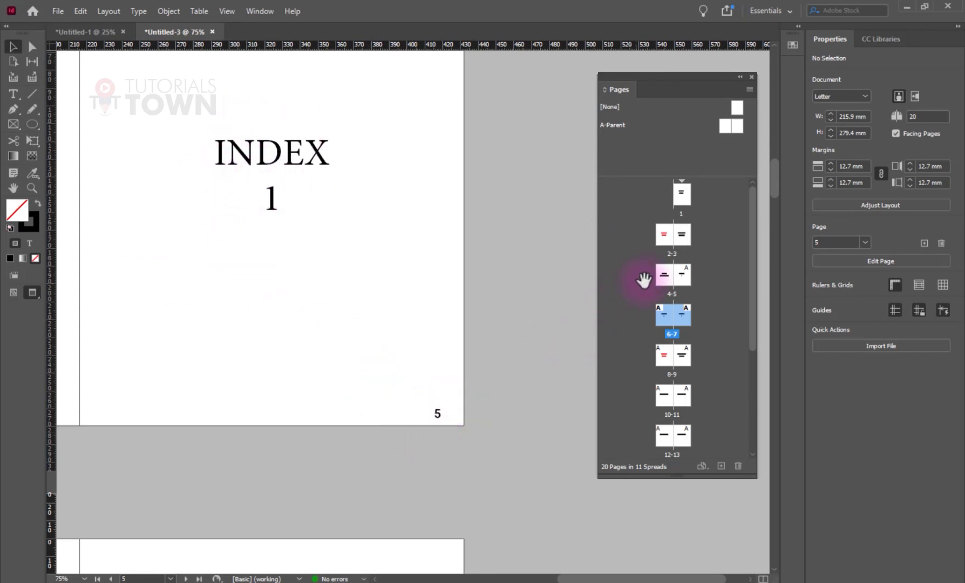
{"action": "left_click", "coordinate": [682, 280]}
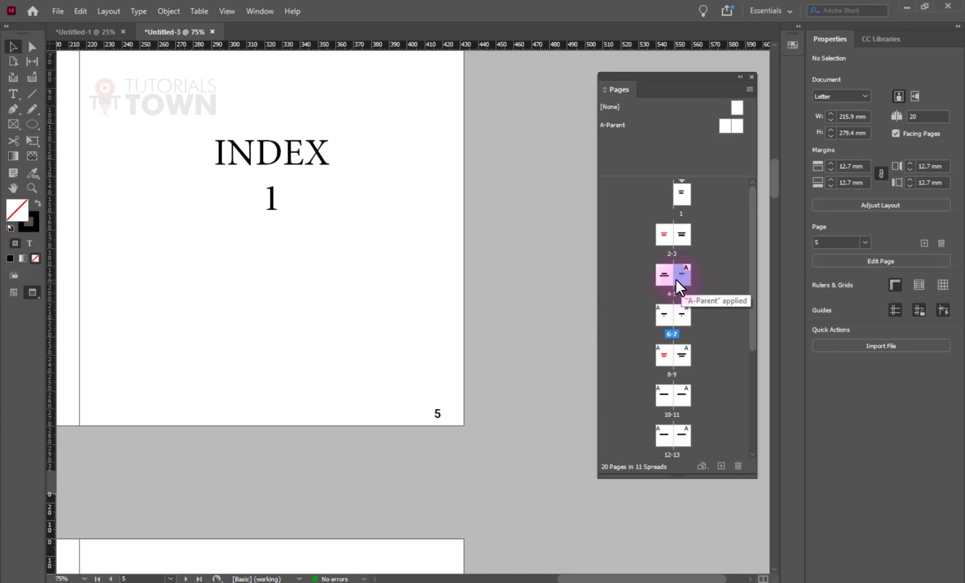
{"action": "right_click", "coordinate": [675, 277]}
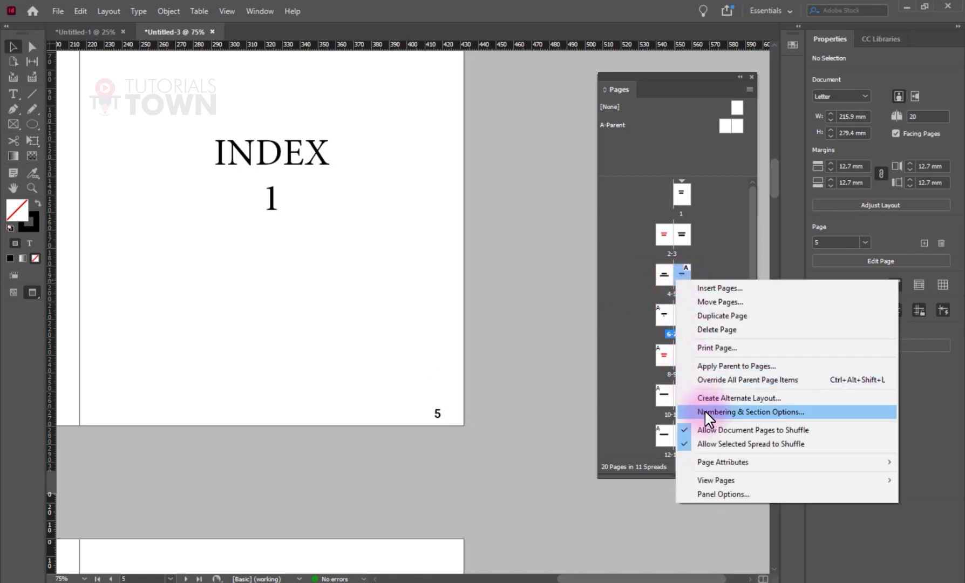
{"action": "left_click", "coordinate": [779, 410]}
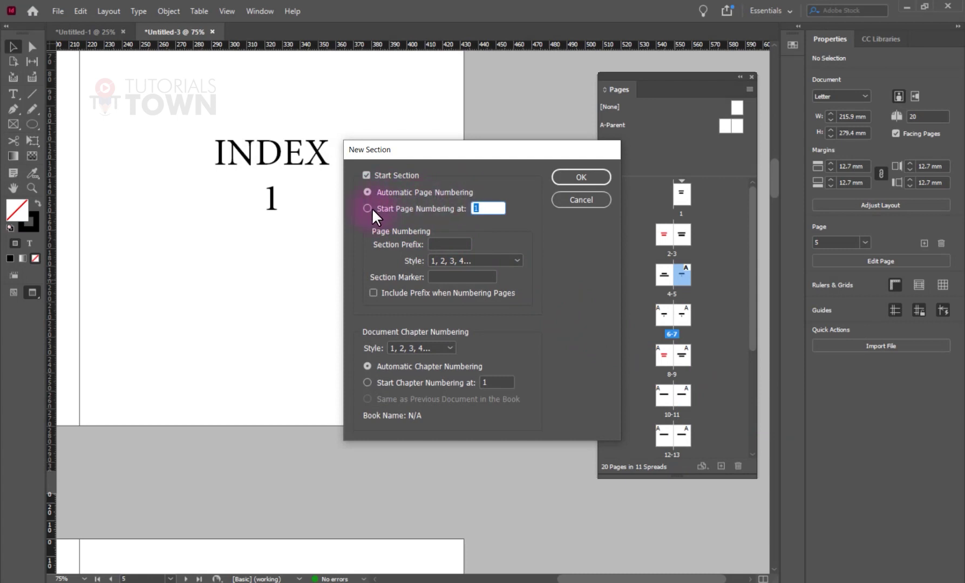
Step: Start a new section at Index 1 with page numbering from 1 in the I, II, III, IV... style
{"action": "left_click", "coordinate": [407, 208]}
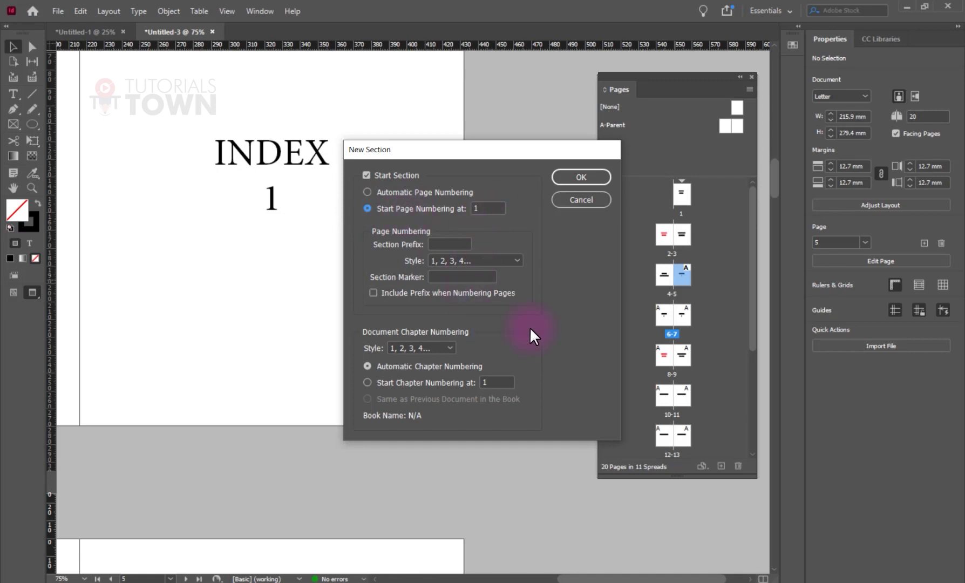
{"action": "left_click_drag", "start_coordinate": [528, 155], "coordinate": [351, 89]}
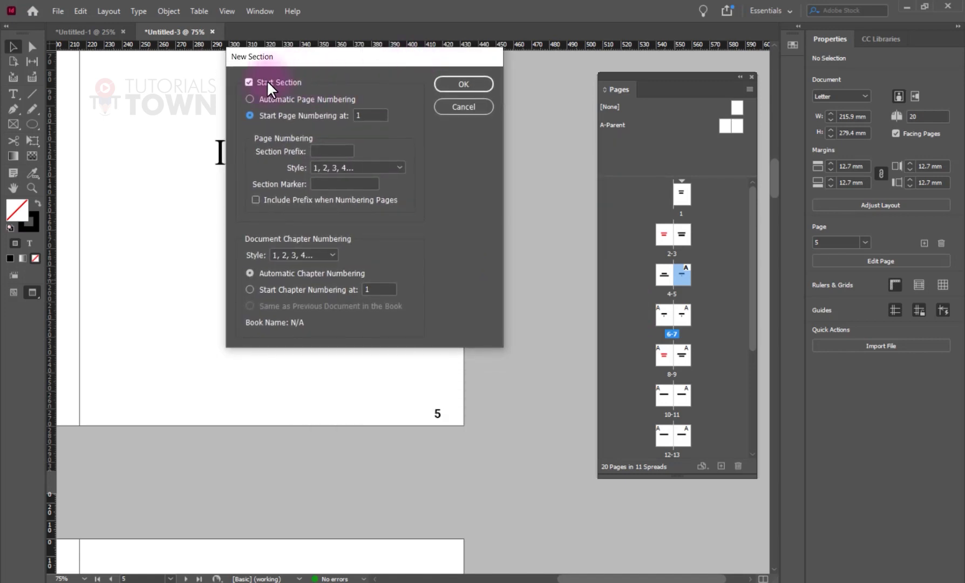
{"action": "left_click", "coordinate": [351, 168]}
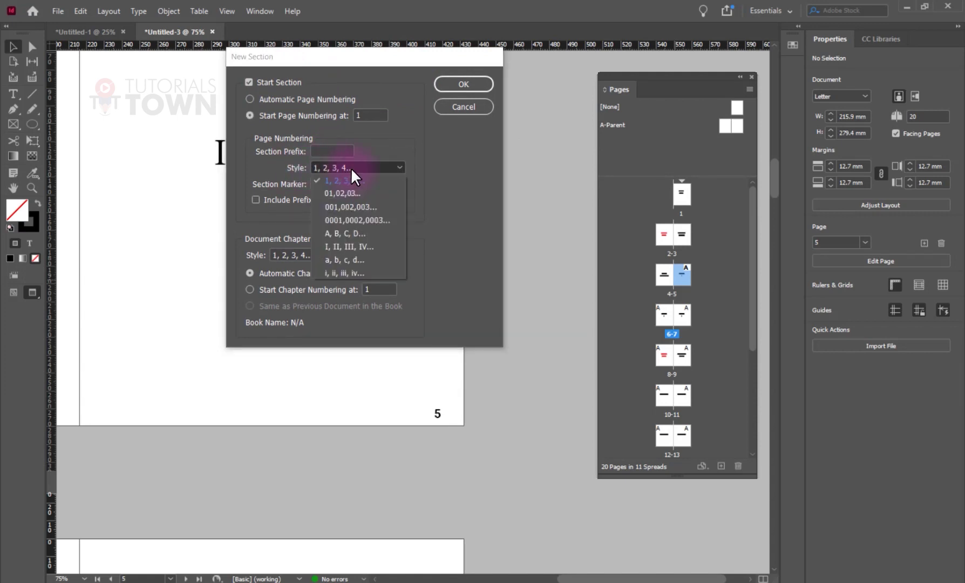
{"action": "left_click", "coordinate": [341, 245]}
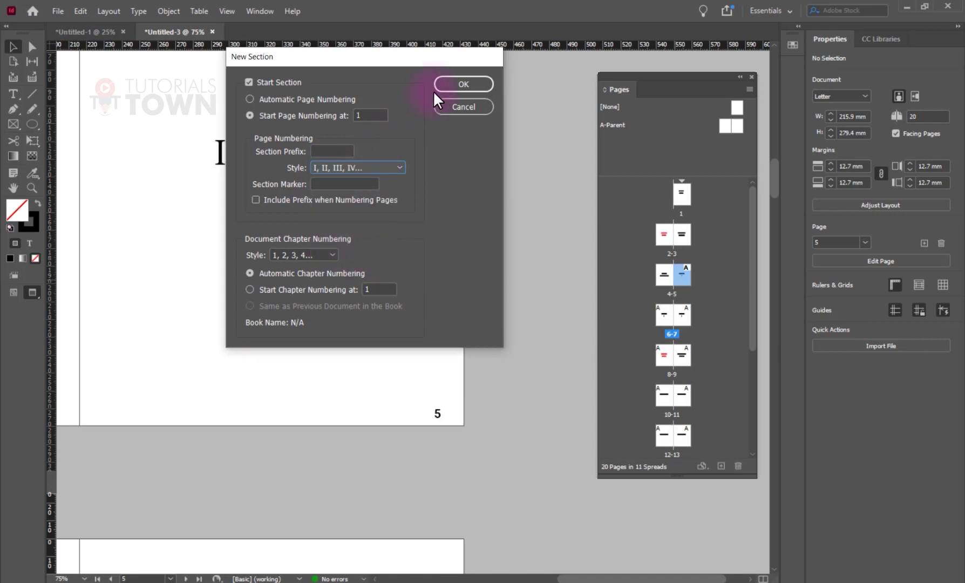
{"action": "left_click", "coordinate": [452, 85]}
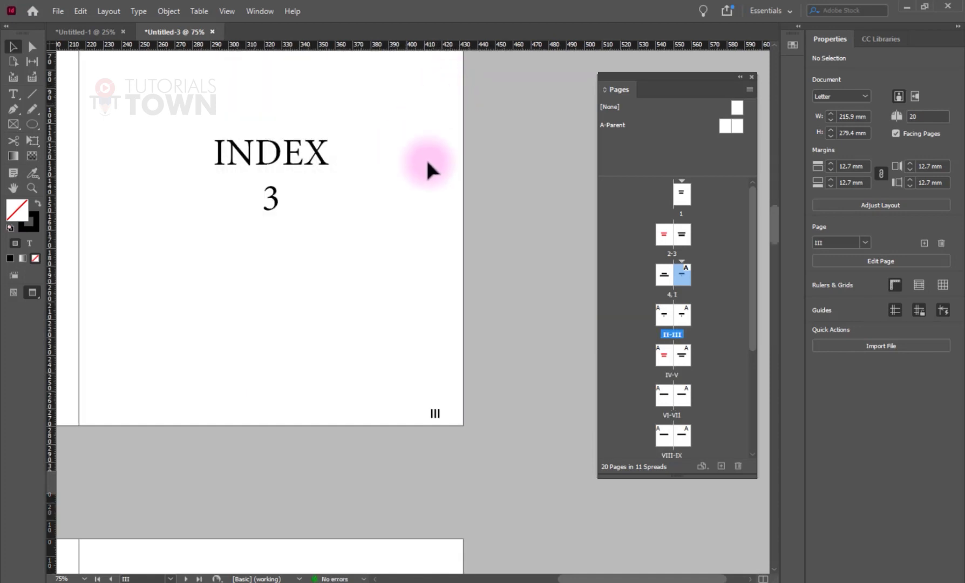
Step: Examine the page numbers in the lower corners of the Index 2 and Index 3 pages
{"action": "scroll", "coordinate": [404, 276], "scroll_direction": "left", "scroll_amount": 5}
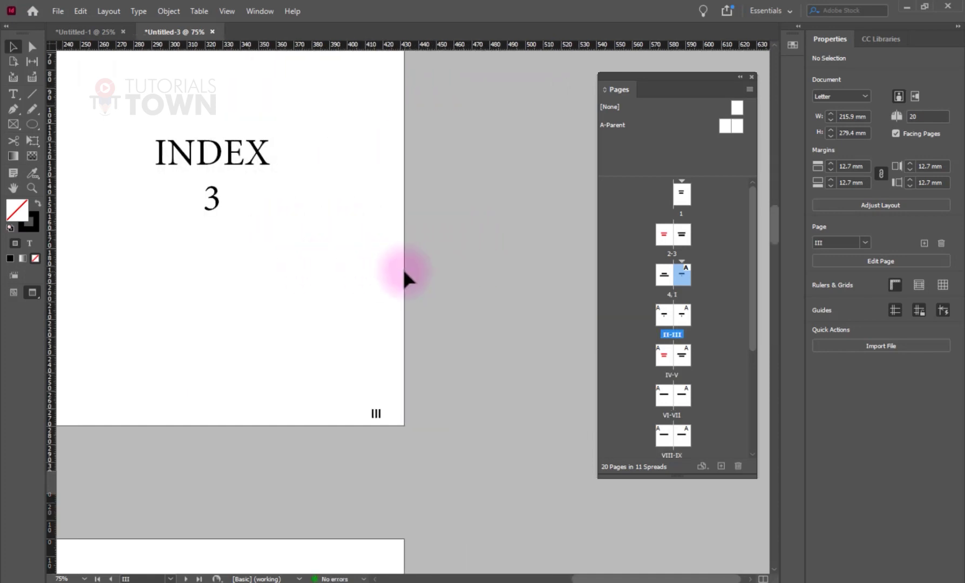
{"action": "scroll", "coordinate": [381, 276], "scroll_direction": "left", "scroll_amount": 2}
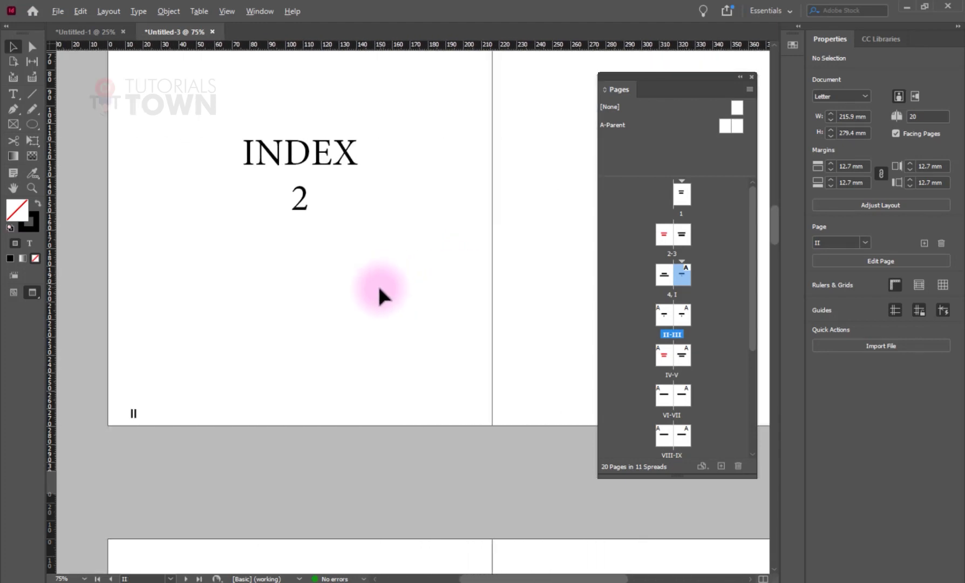
{"action": "scroll", "coordinate": [377, 283], "scroll_direction": "down", "scroll_amount": 4}
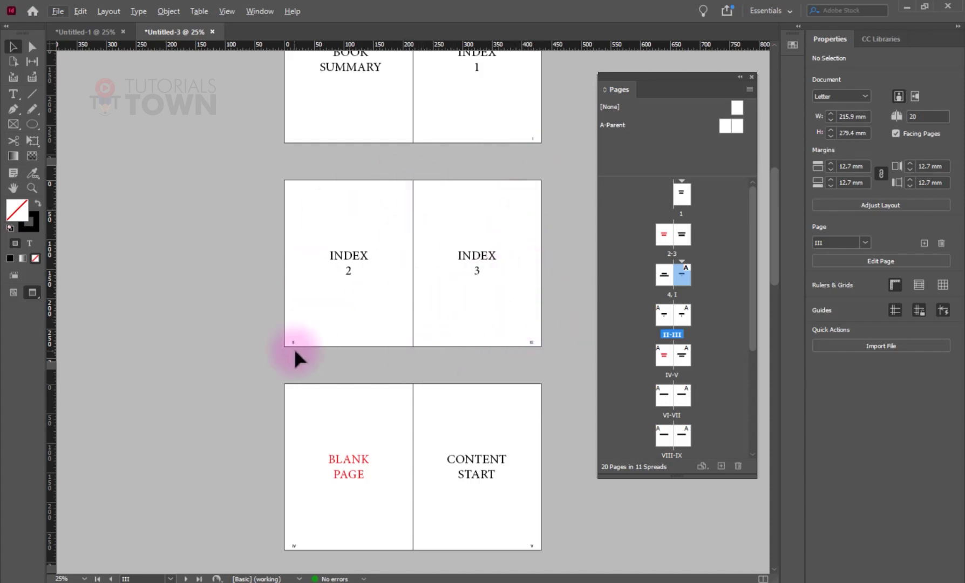
{"action": "scroll", "coordinate": [294, 349], "scroll_direction": "up", "scroll_amount": 4}
{"action": "scroll", "coordinate": [392, 191], "scroll_direction": "up", "scroll_amount": 3}
{"action": "scroll", "coordinate": [241, 385], "scroll_direction": "right", "scroll_amount": 6}
{"action": "scroll", "coordinate": [375, 356], "scroll_direction": "right", "scroll_amount": 6}
{"action": "scroll", "coordinate": [224, 256], "scroll_direction": "down", "scroll_amount": 2}
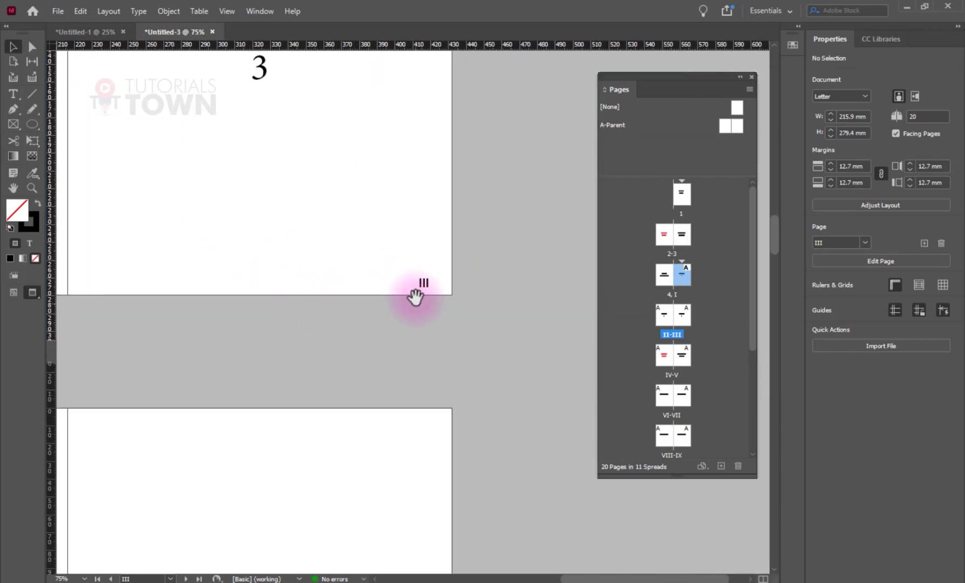
Step: Examine the page numbers on the blank page and the Content Start page after the index
{"action": "scroll", "coordinate": [275, 519], "scroll_direction": "down", "scroll_amount": 5}
{"action": "scroll", "coordinate": [404, 265], "scroll_direction": "right", "scroll_amount": 3}
{"action": "scroll", "coordinate": [404, 265], "scroll_direction": "down", "scroll_amount": 5}
{"action": "scroll", "coordinate": [478, 89], "scroll_direction": "left", "scroll_amount": 5}
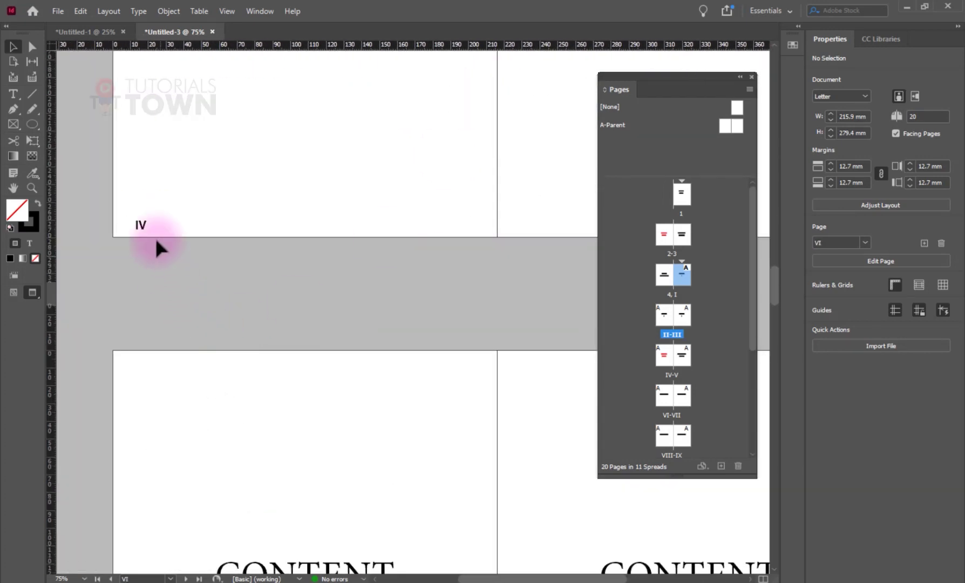
{"action": "scroll", "coordinate": [323, 219], "scroll_direction": "right", "scroll_amount": 5}
{"action": "scroll", "coordinate": [335, 254], "scroll_direction": "up", "scroll_amount": 5}
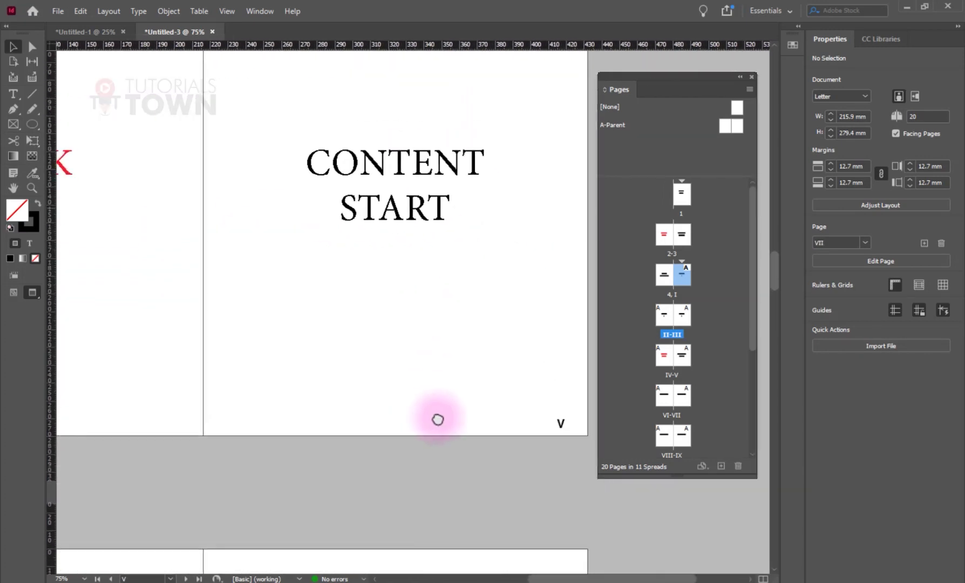
{"action": "scroll", "coordinate": [408, 424], "scroll_direction": "right", "scroll_amount": 4}
{"action": "scroll", "coordinate": [407, 421], "scroll_direction": "left", "scroll_amount": 4}
{"action": "scroll", "coordinate": [265, 351], "scroll_direction": "down", "scroll_amount": 2}
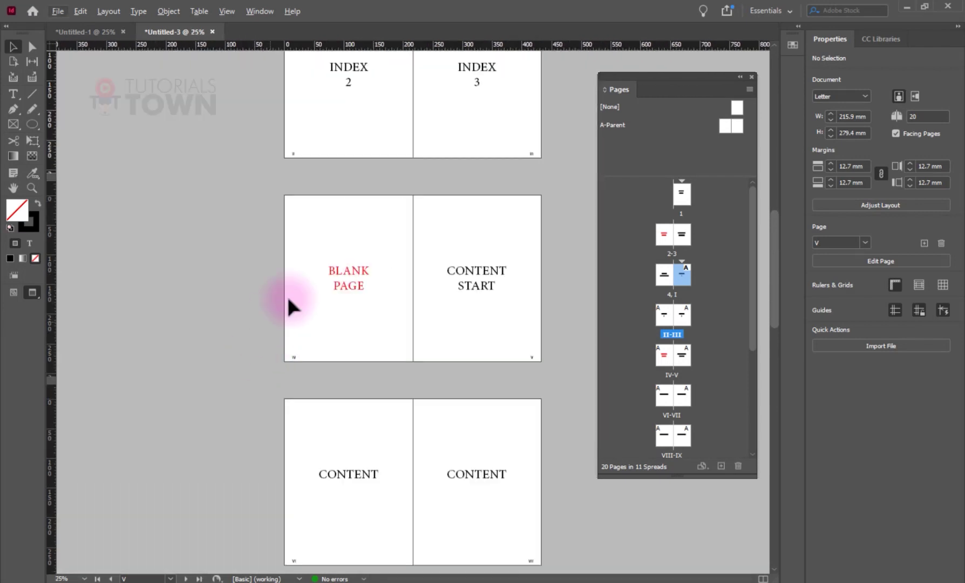
Step: Apply the [None] parent to the blank page facing Content Start
{"action": "left_click_drag", "start_coordinate": [738, 106], "coordinate": [664, 354]}
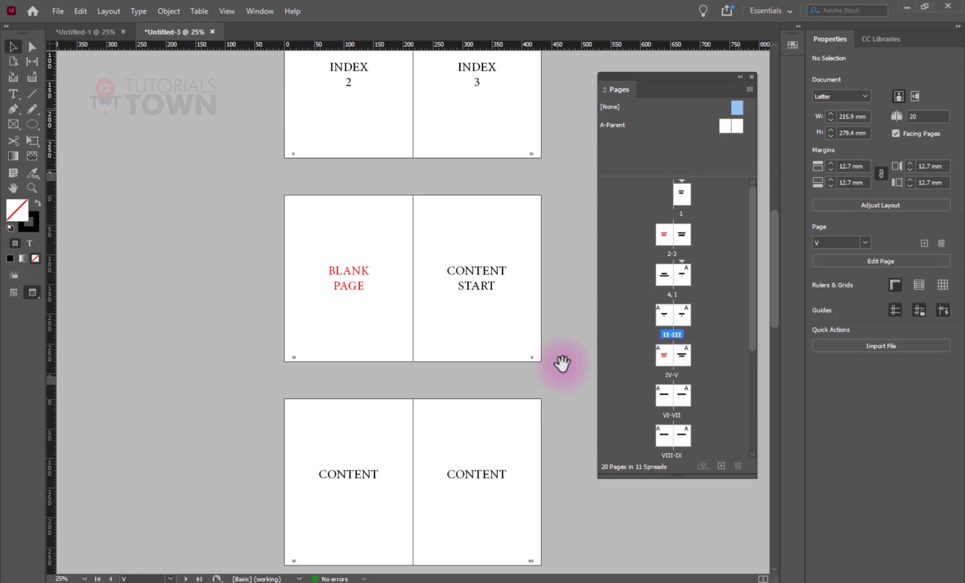
{"action": "key", "text": "ctrl+="}
{"action": "left_click_drag", "start_coordinate": [547, 345], "coordinate": [244, 292]}
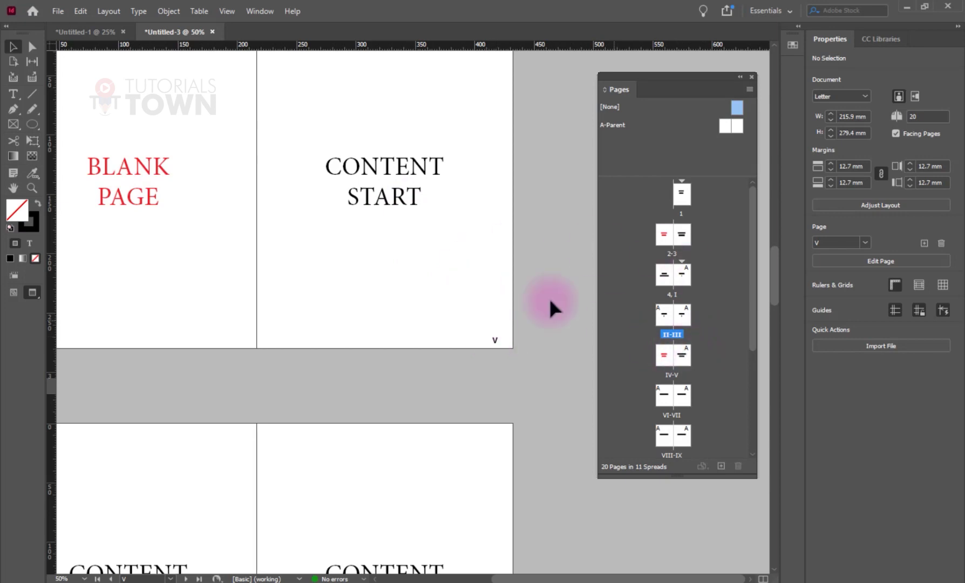
Step: Start a new section at the Content Start page with numbering from 1 in the 1, 2, 3, 4... style, accepting duplicate page numbers
{"action": "left_click", "coordinate": [676, 367]}
{"action": "left_click", "coordinate": [680, 356]}
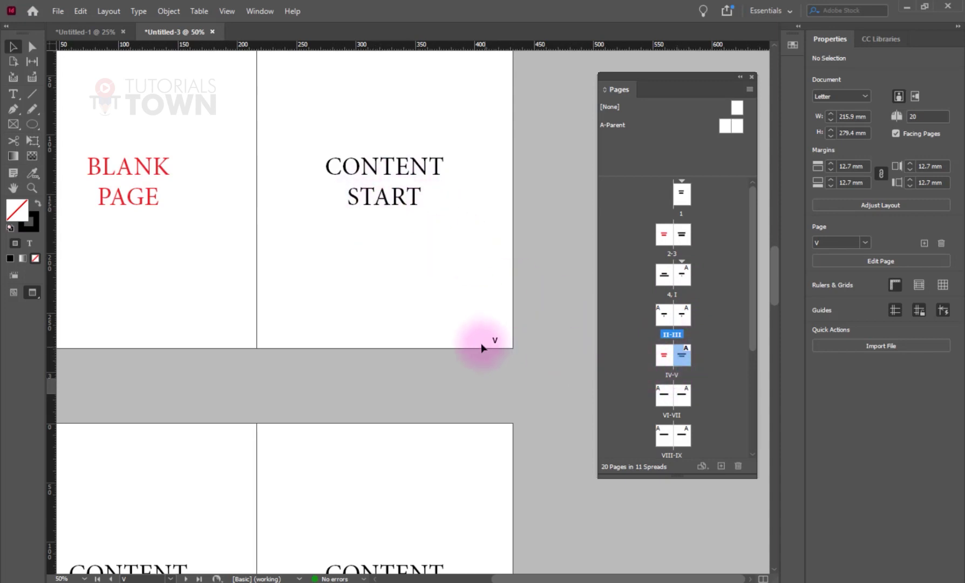
{"action": "scroll", "coordinate": [494, 349], "scroll_direction": "up", "scroll_amount": 2}
{"action": "right_click", "coordinate": [681, 357]}
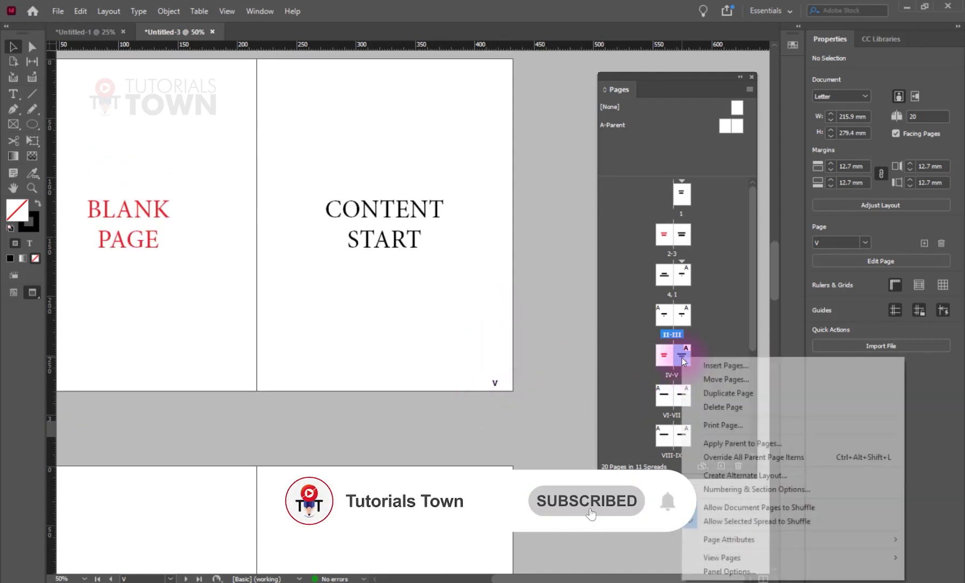
{"action": "left_click", "coordinate": [724, 490]}
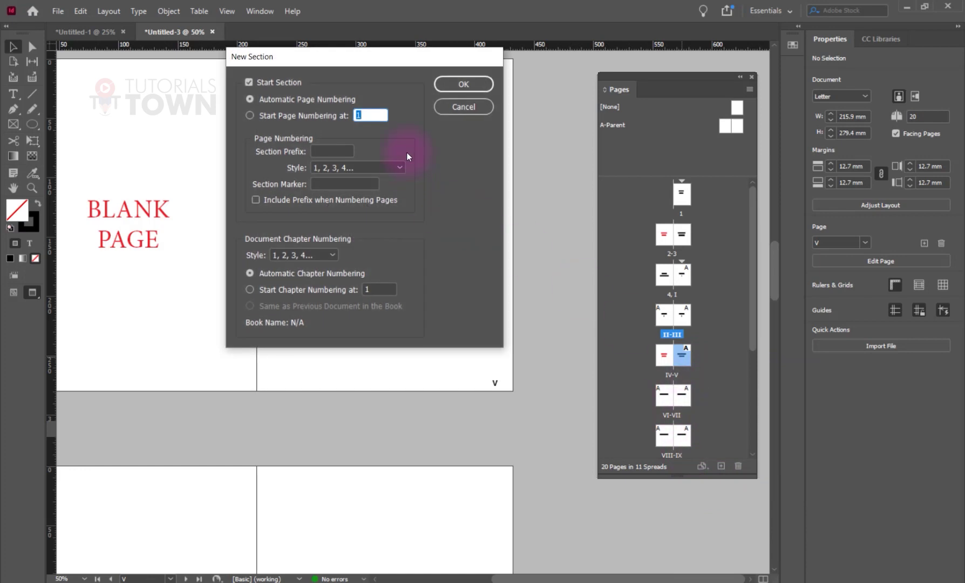
{"action": "left_click", "coordinate": [251, 115]}
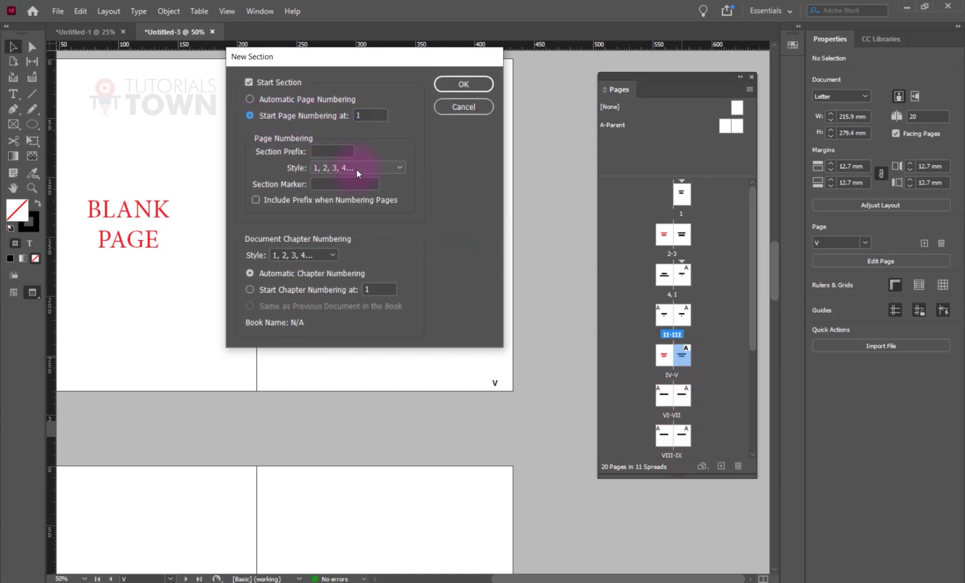
{"action": "left_click", "coordinate": [450, 84]}
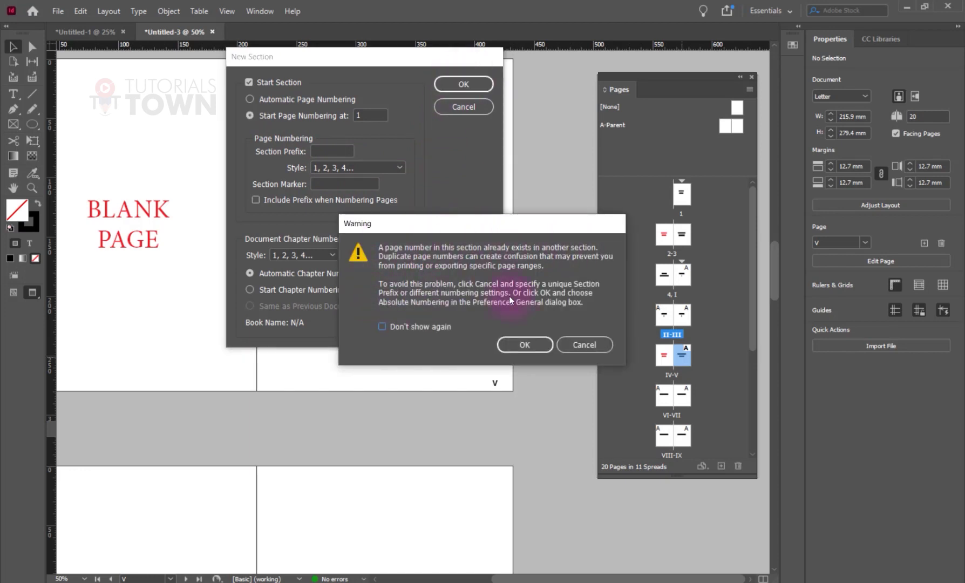
{"action": "left_click", "coordinate": [509, 349]}
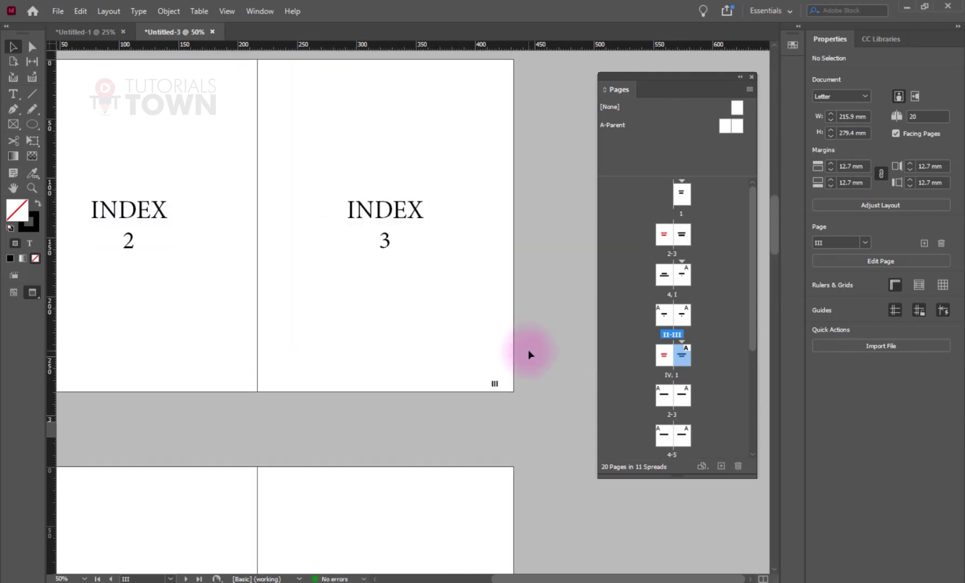
Step: Check the numbering from the Content Start page onward and review that page's Numbering & Section Options without changing them
{"action": "scroll", "coordinate": [434, 332], "scroll_direction": "down", "scroll_amount": 9}
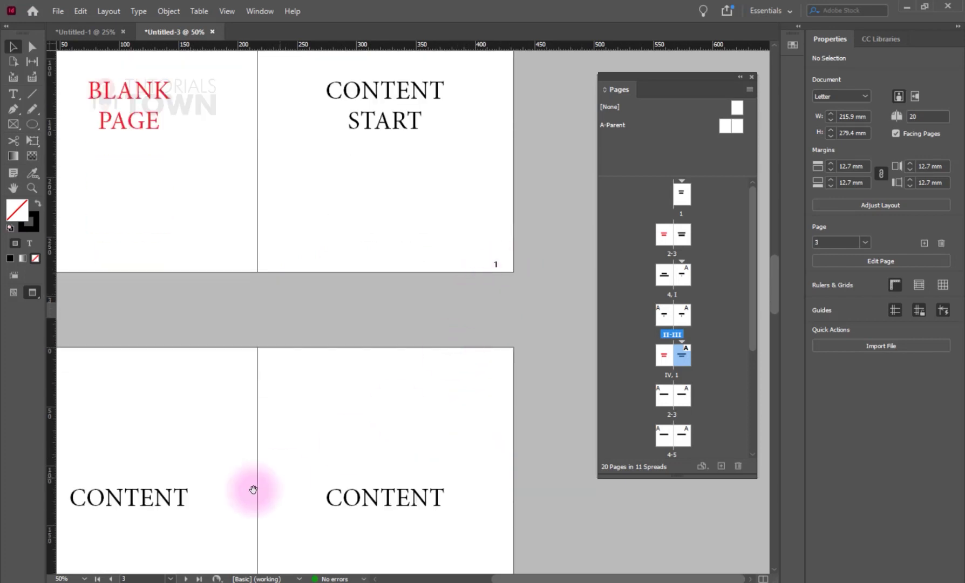
{"action": "left_click_drag", "start_coordinate": [254, 491], "coordinate": [323, 312]}
{"action": "left_click_drag", "start_coordinate": [502, 315], "coordinate": [426, 394]}
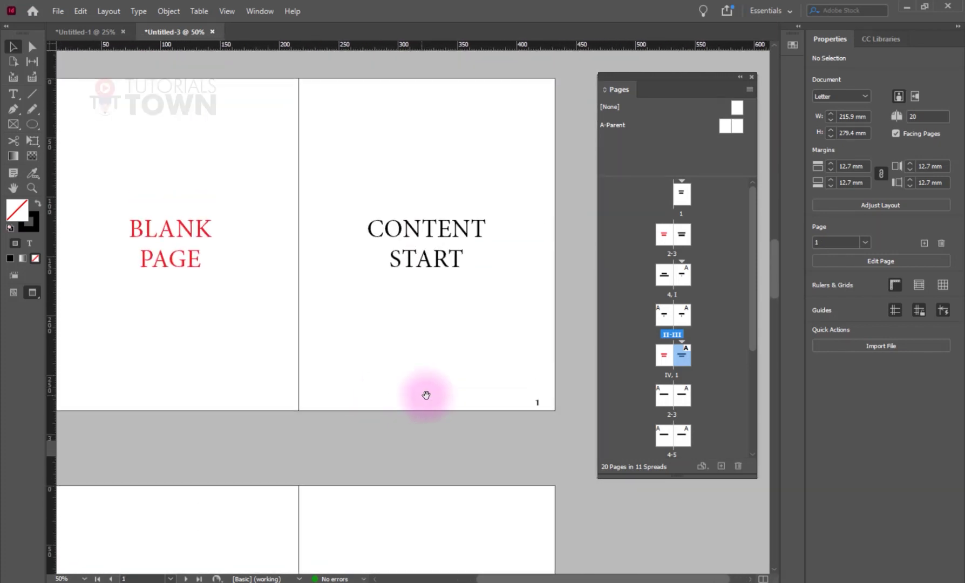
{"action": "right_click", "coordinate": [681, 354]}
{"action": "left_click", "coordinate": [709, 485]}
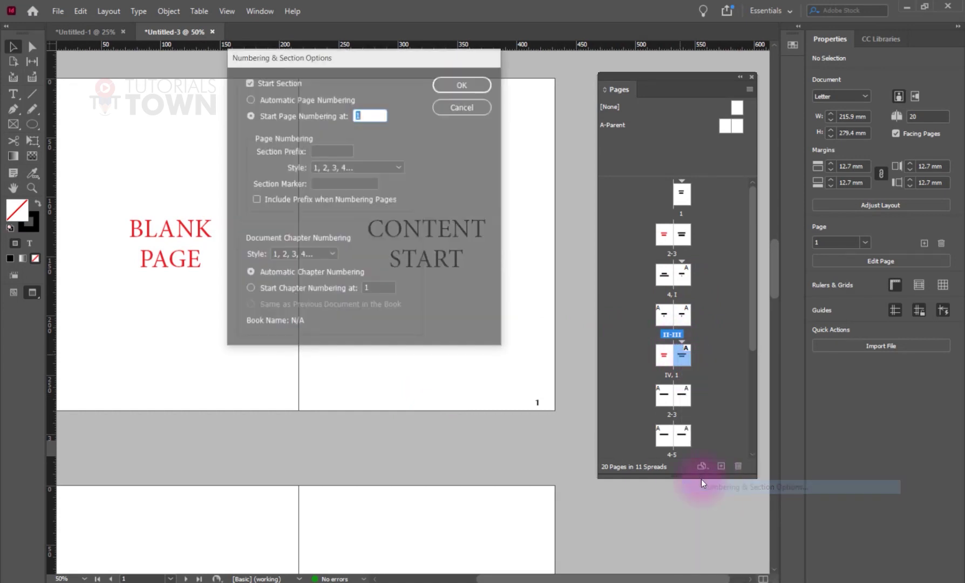
{"action": "left_click", "coordinate": [463, 106]}
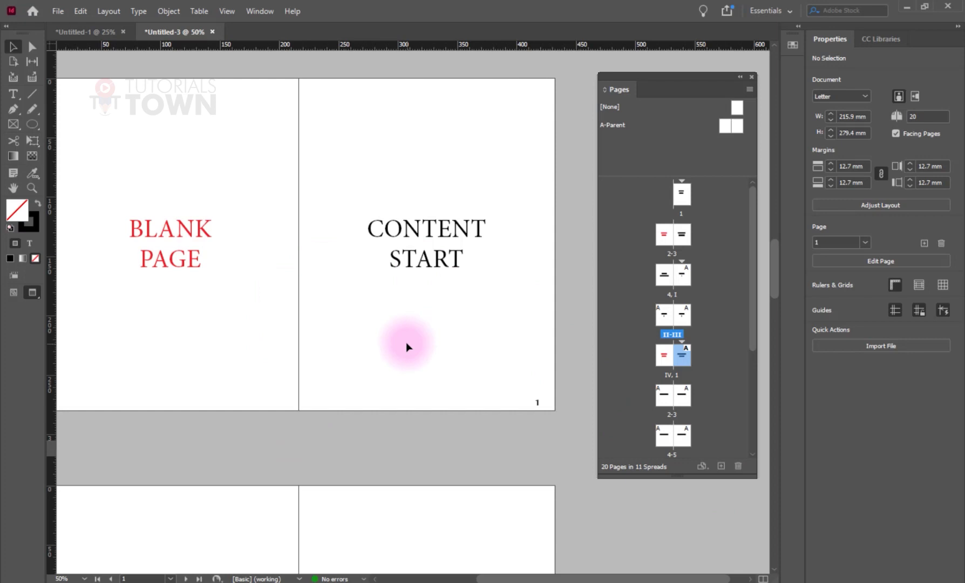